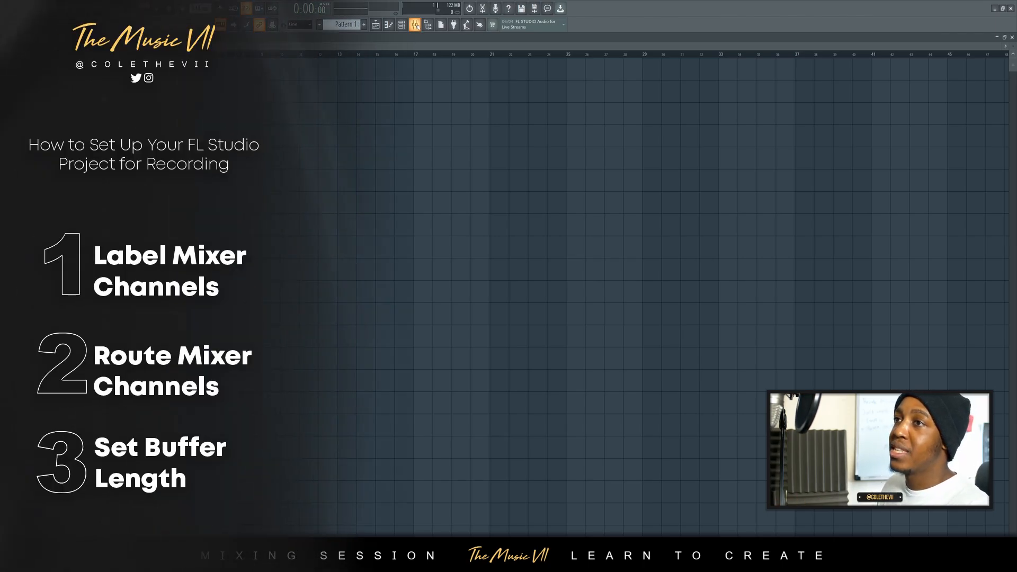
- Open the mixer as a floating window over the playlist
left_click(415, 25)
left_click_drag(651, 210, 575, 208)
key("Return")
left_click(118, 42)
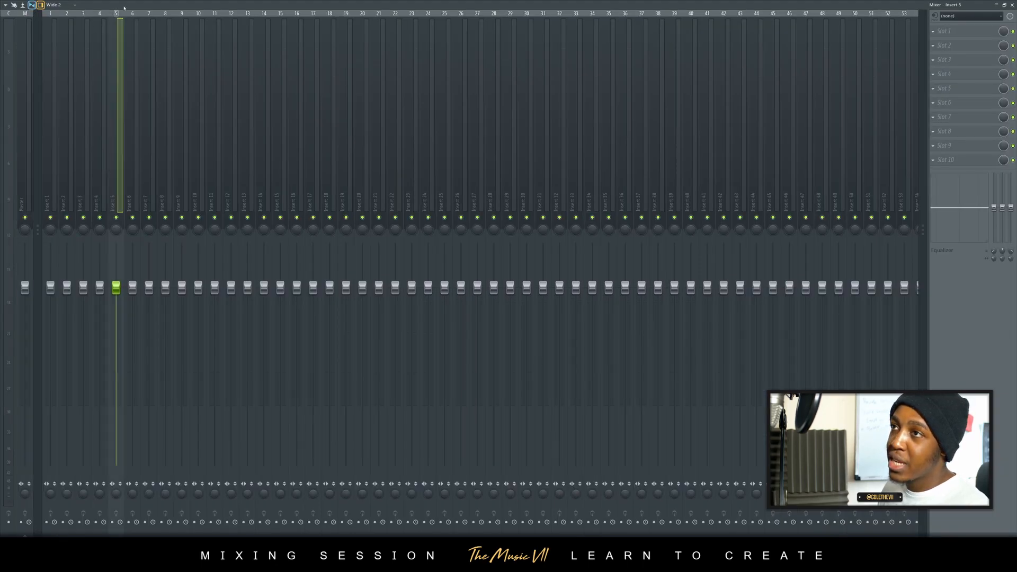
key("Return")
- Switch the mixer to the Compact layout and enlarge its window to fit many more channels
left_click(495, 204)
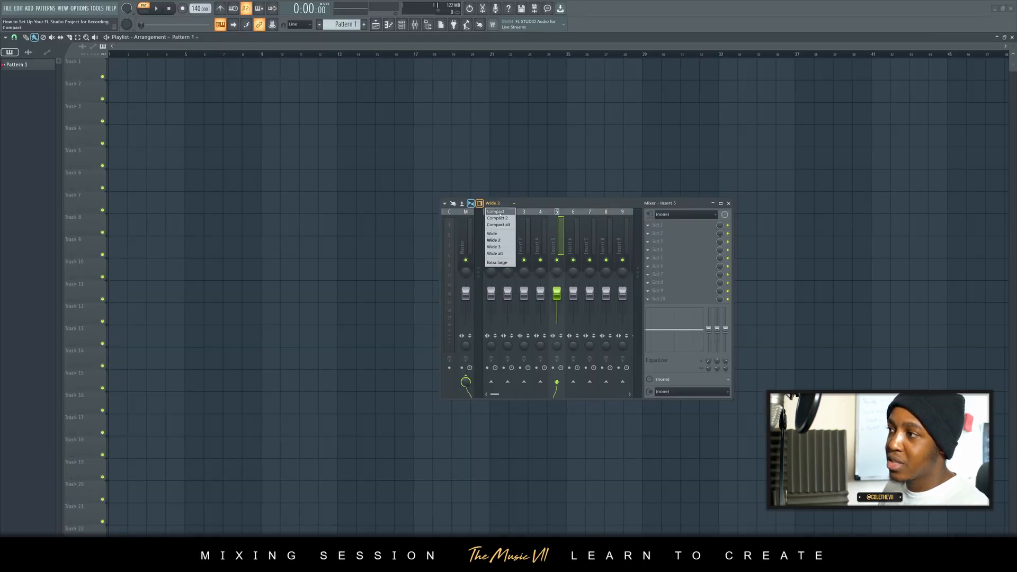
left_click(498, 211)
left_click_drag(526, 203, 333, 191)
left_click_drag(538, 387, 892, 508)
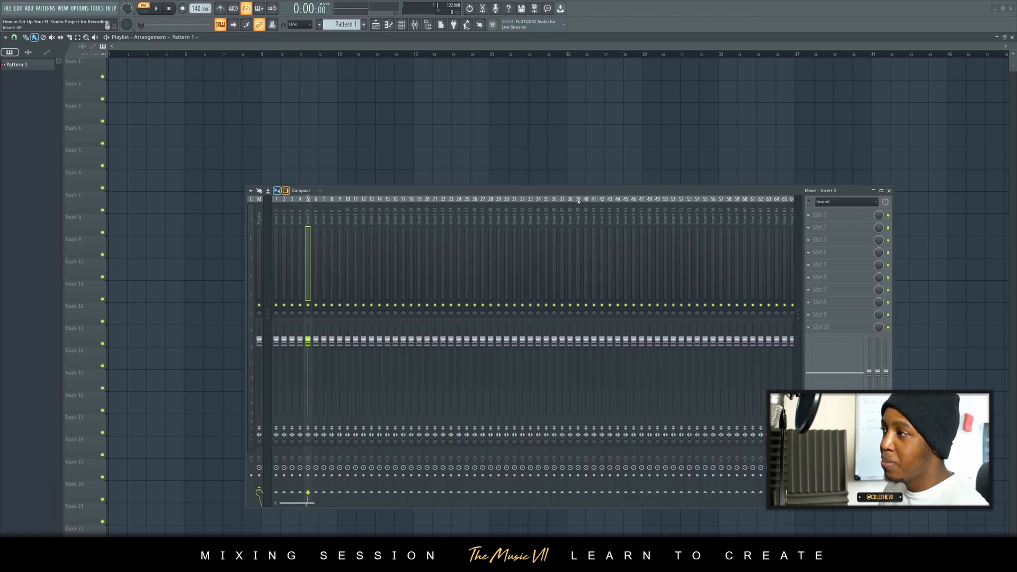
left_click_drag(581, 193, 567, 172)
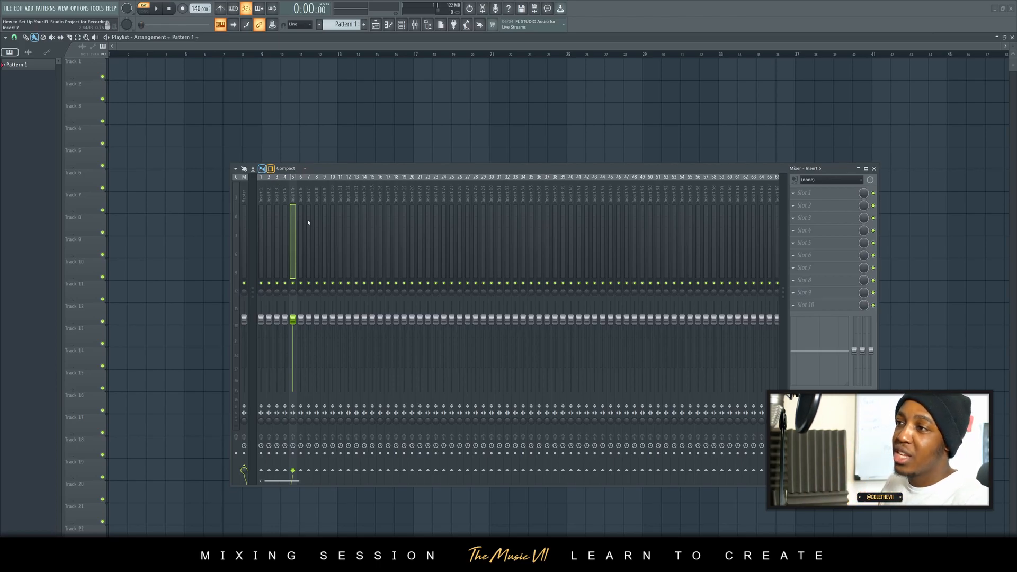
- Try the mixer's Wide 2, Wide 3, Wide and Wide alt layouts
left_click(297, 174)
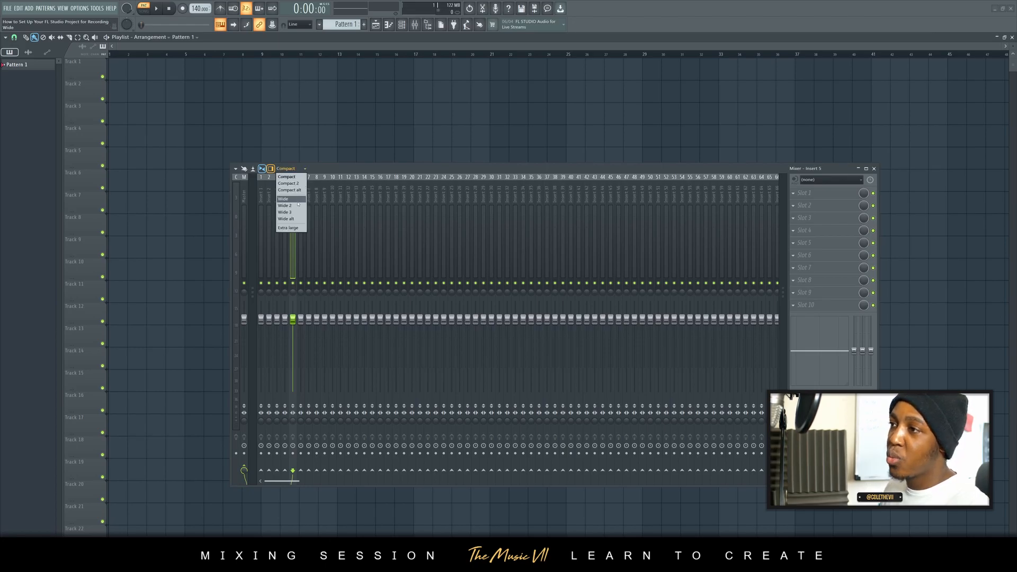
left_click(305, 213)
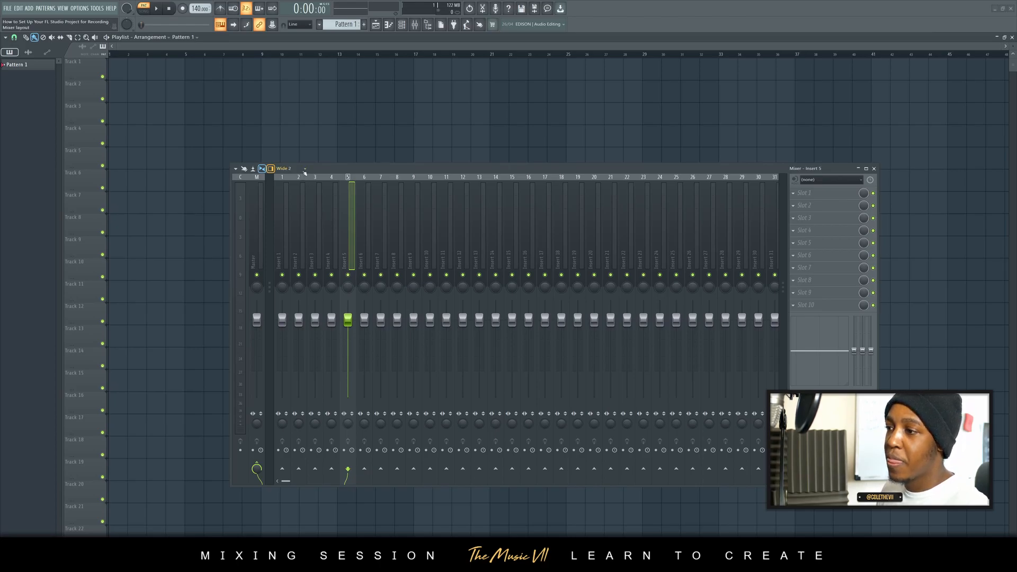
left_click_drag(386, 170, 403, 152)
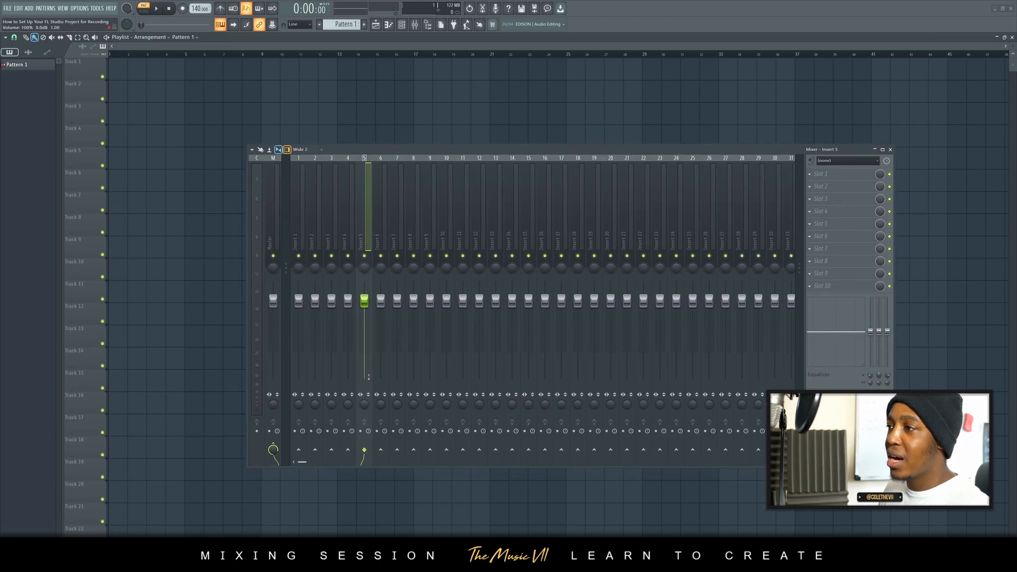
left_click(299, 150)
left_click(305, 196)
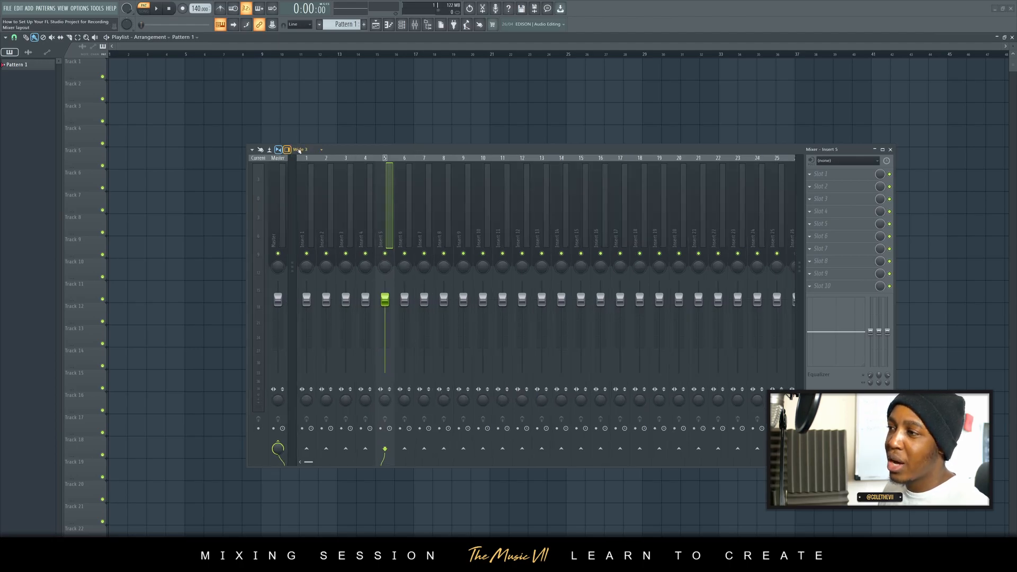
left_click(299, 150)
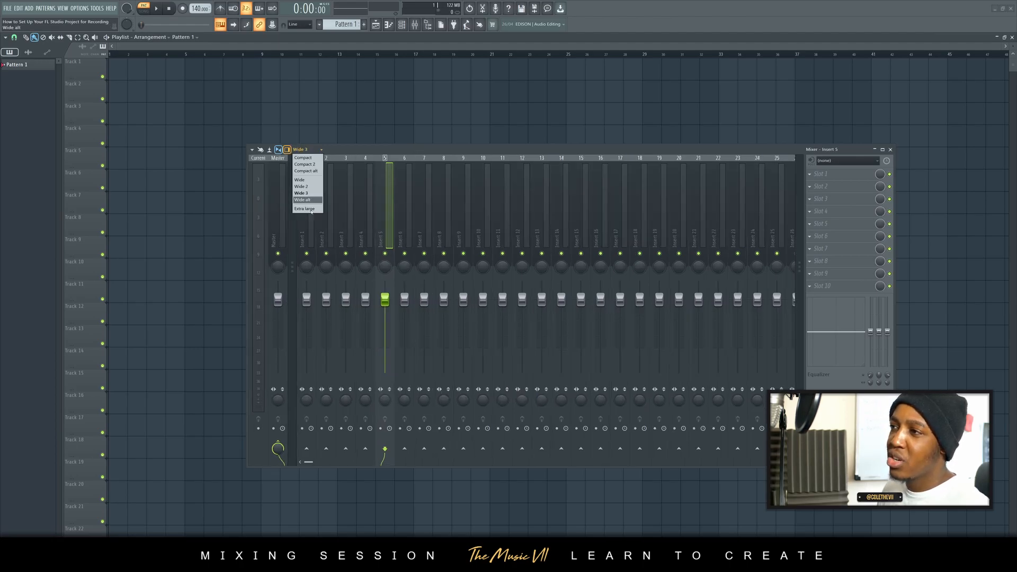
left_click(299, 180)
left_click(300, 149)
left_click(305, 200)
- Set the mixer layout to Wide 3
left_click(301, 150)
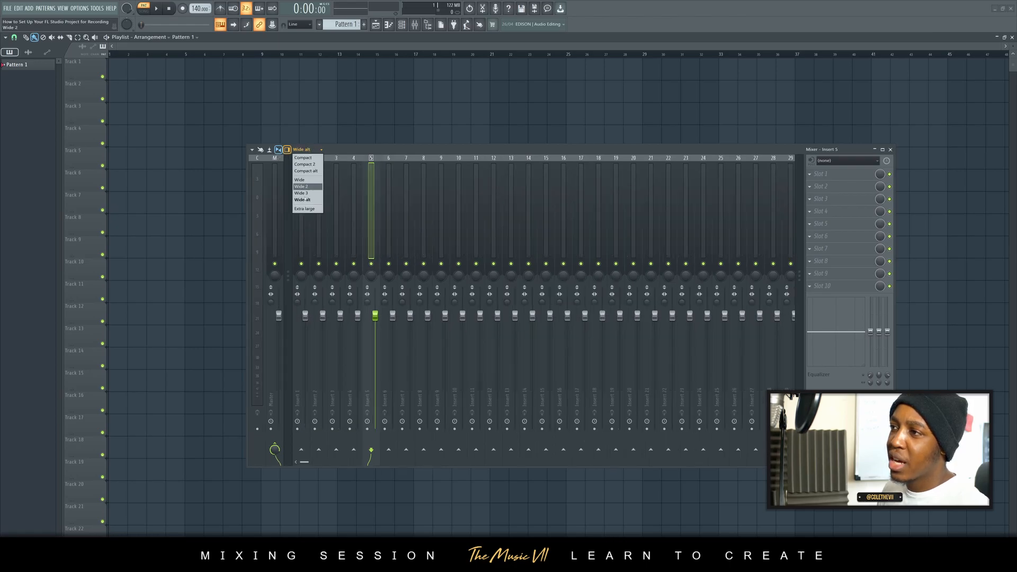
left_click(304, 193)
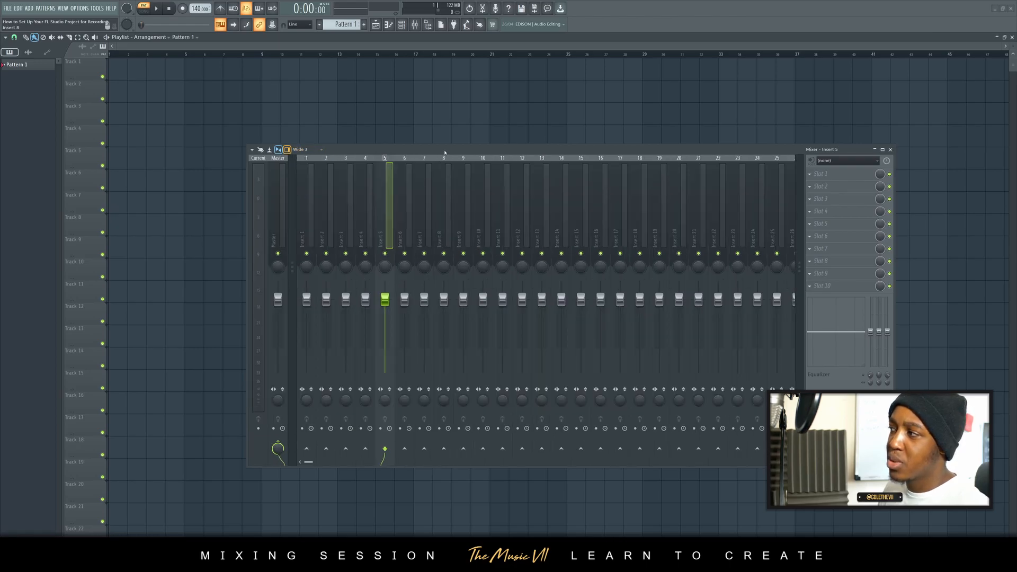
left_click_drag(446, 152, 438, 153)
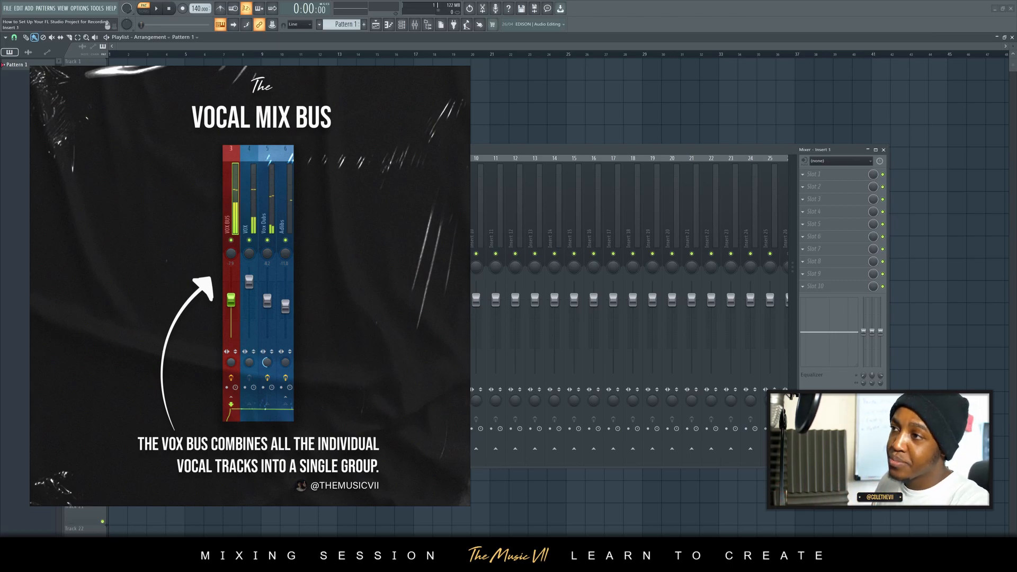
- Rename mixer track 1 as Beat
right_click(307, 159)
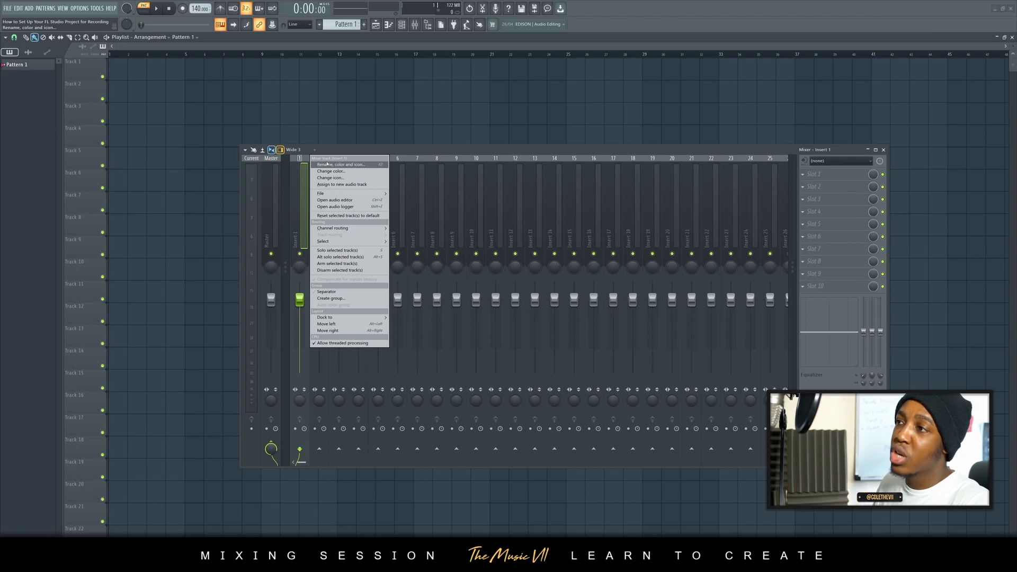
left_click(327, 165)
type("Beat")
key("Return")
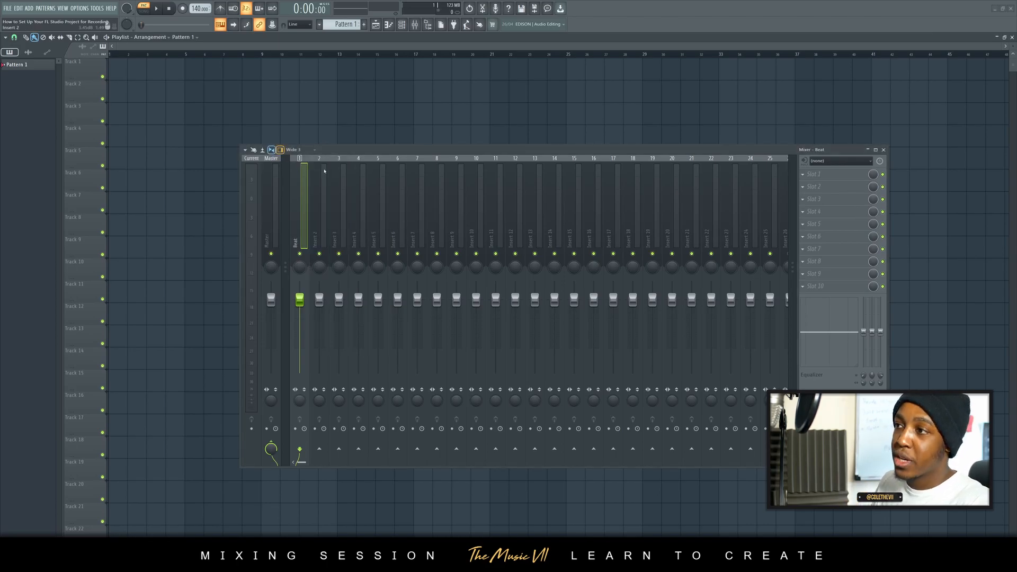
- Rename mixer track 3 as Lead Vox, leaving track 2 unnamed
left_click(330, 233)
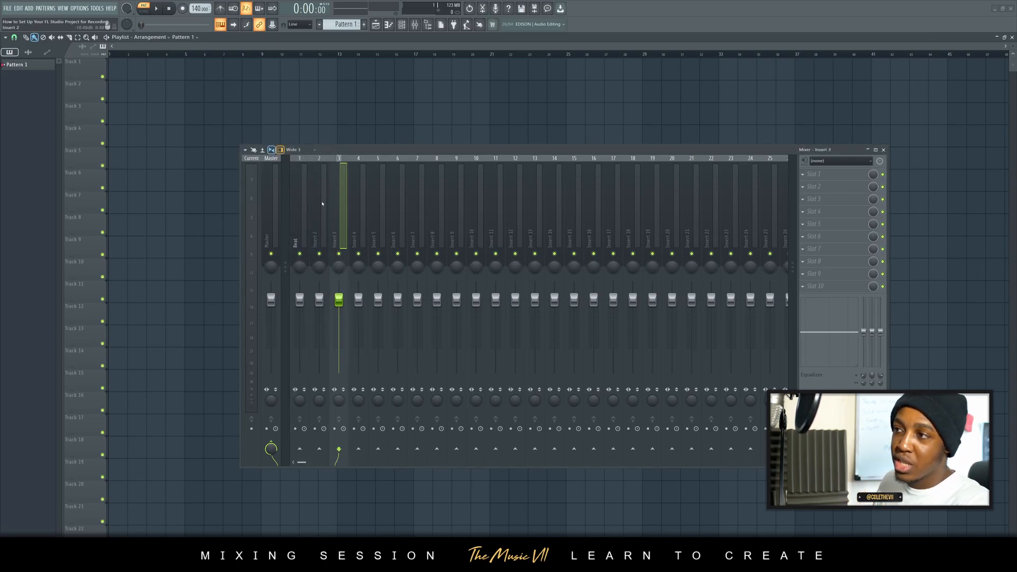
right_click(339, 211)
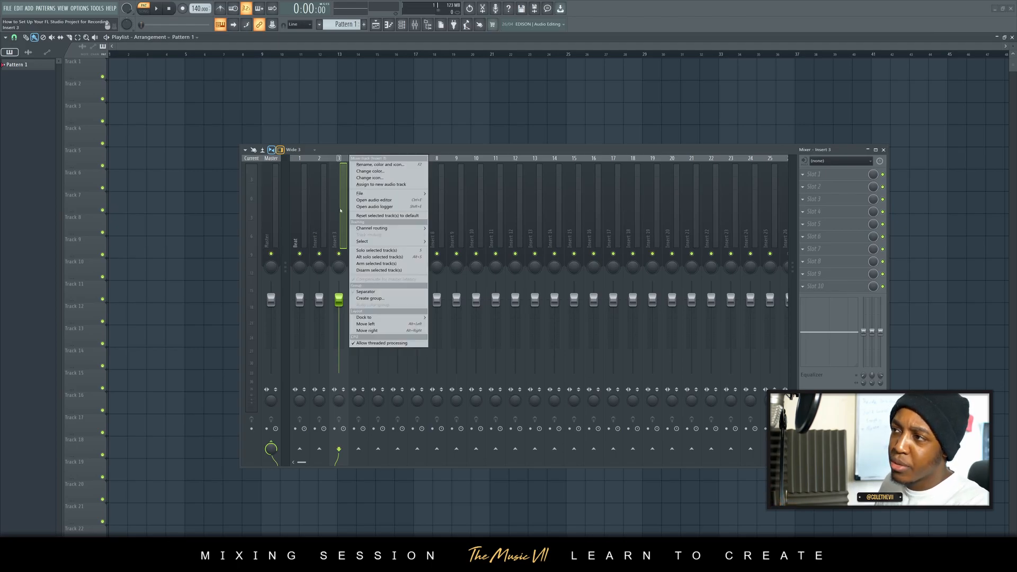
left_click(377, 165)
type("Lead")
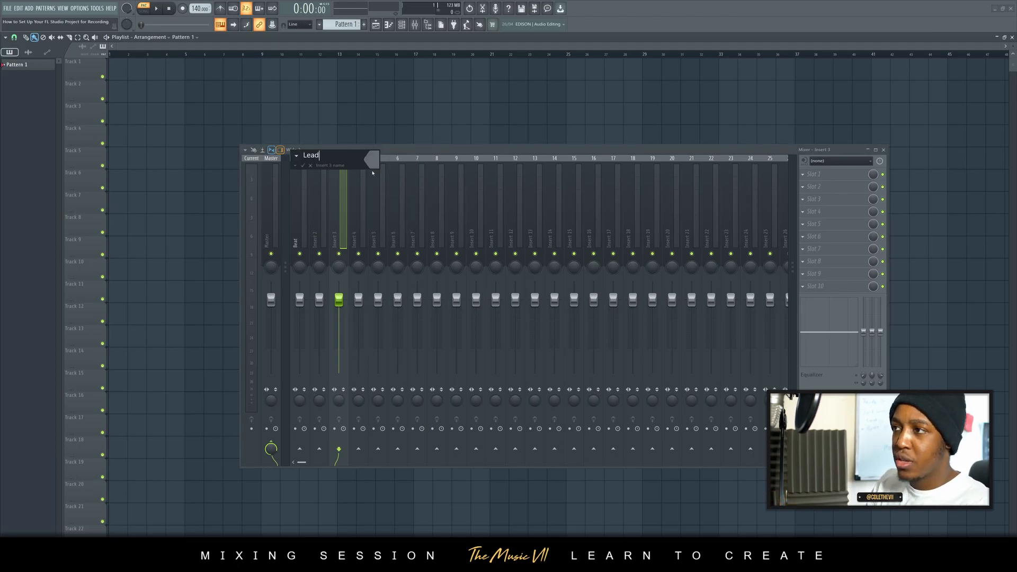
type(" Vox")
key("Return")
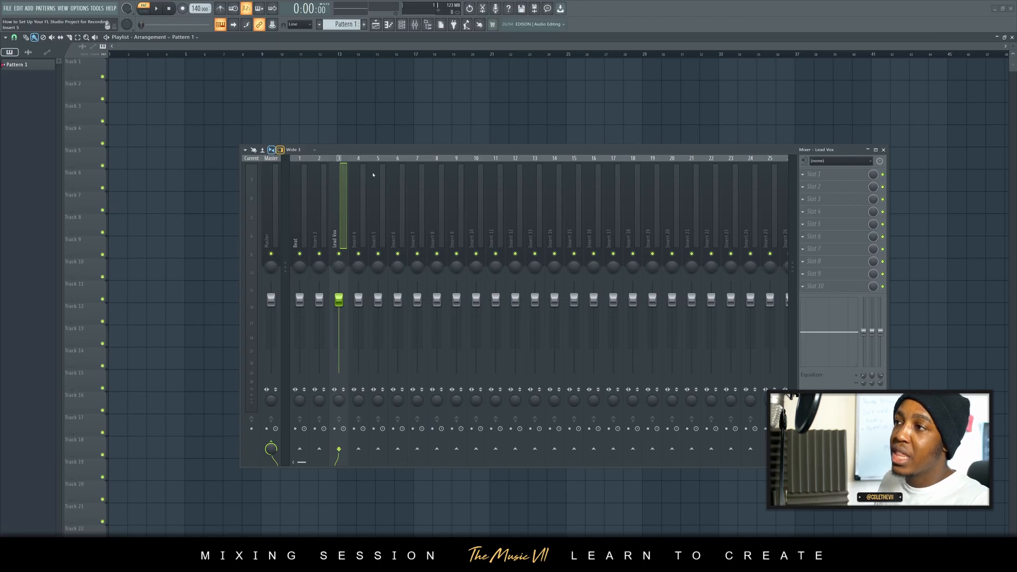
- Rename mixer track 4 as Vox Dubs
right_click(366, 162)
left_click(376, 164)
type("Vox Dubs")
key("Return")
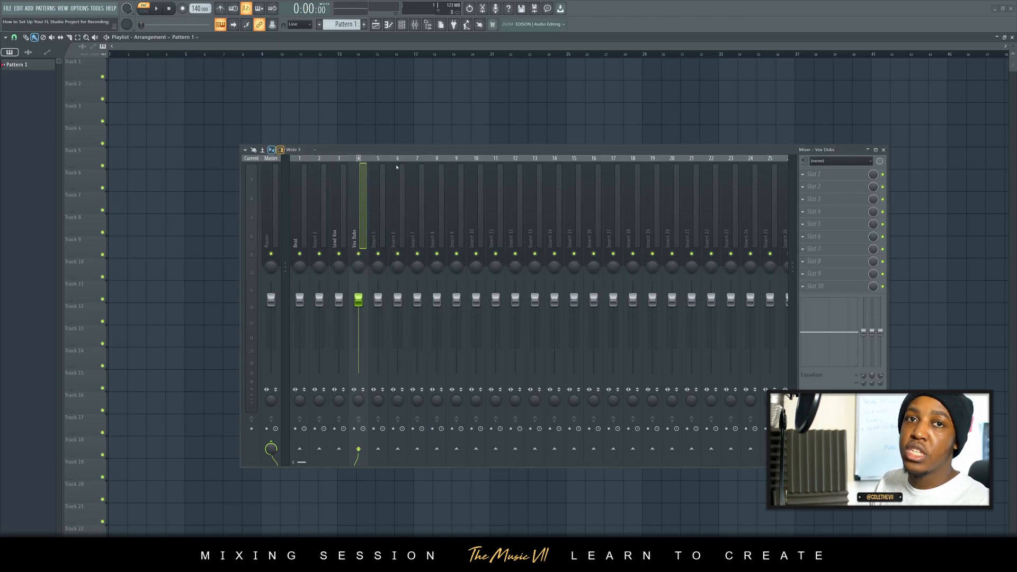
- Rename mixer track 5 as Adlibs
right_click(378, 200)
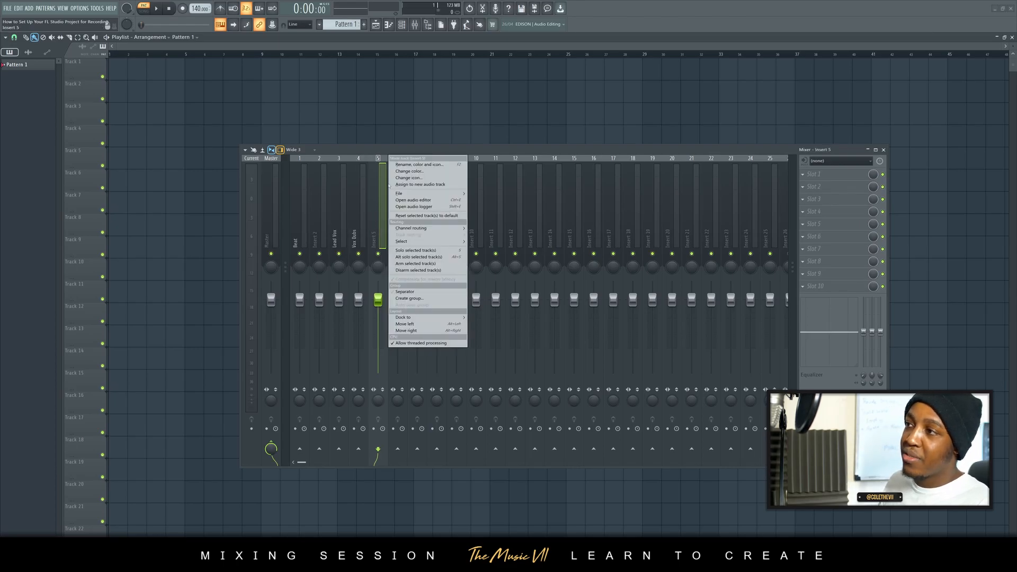
left_click(403, 166)
type("Adlibs")
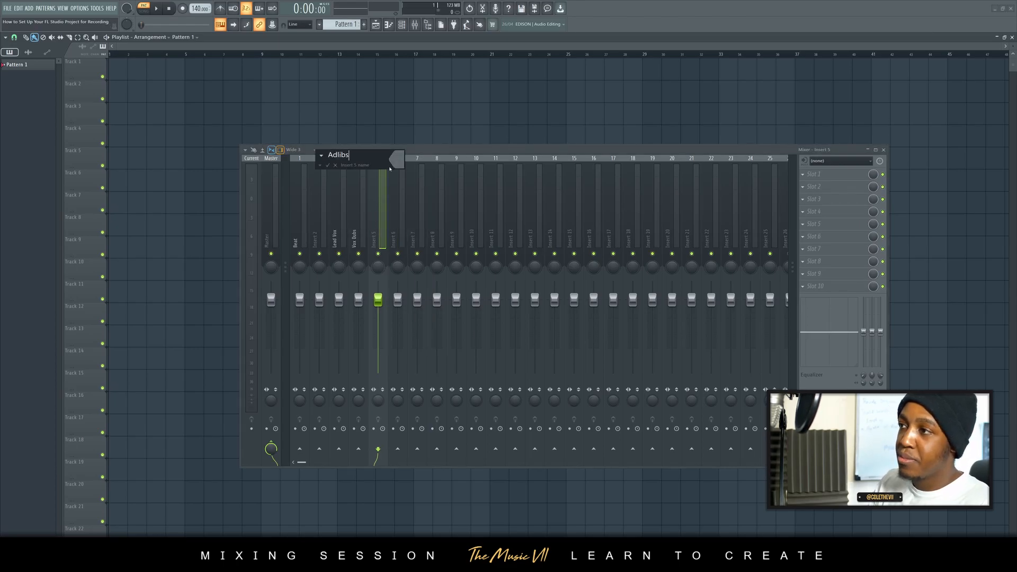
key("Return")
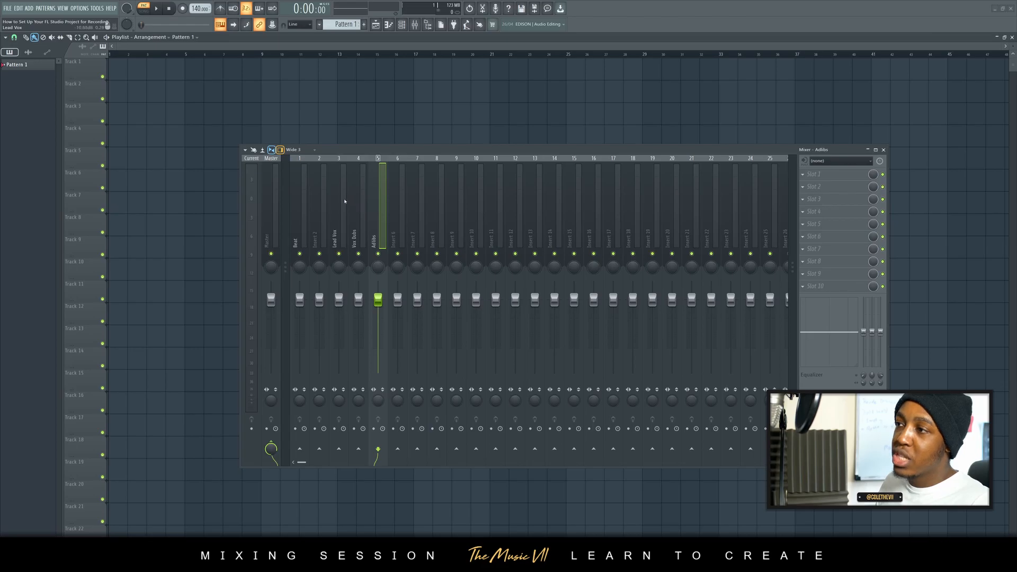
- Select the Lead Vox, Vox Dubs and Adlibs tracks together and colour them Steel Blue (#35759F)
left_click(345, 221)
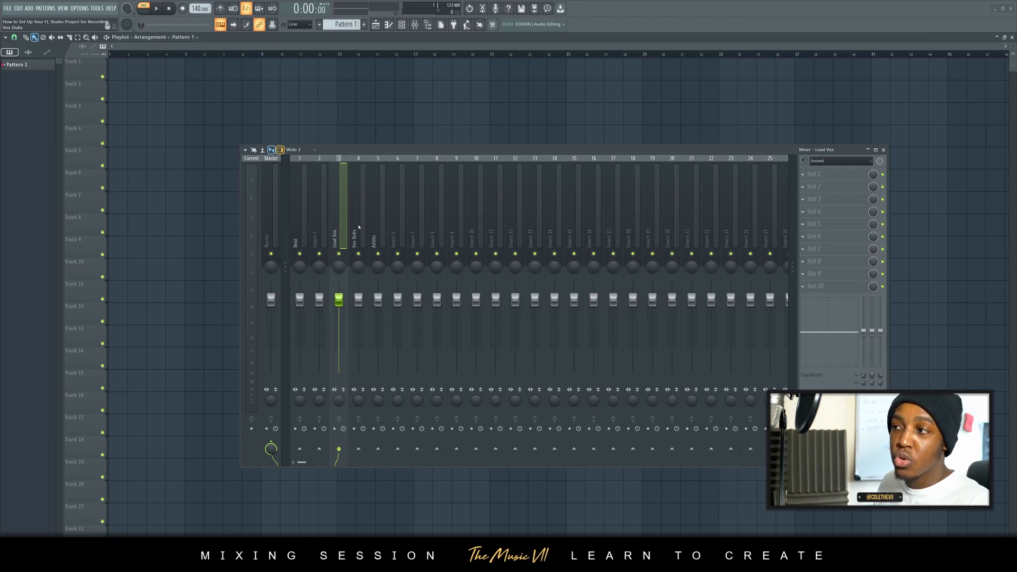
left_click(359, 226, "ctrl+shift")
left_click(376, 225, "ctrl+shift")
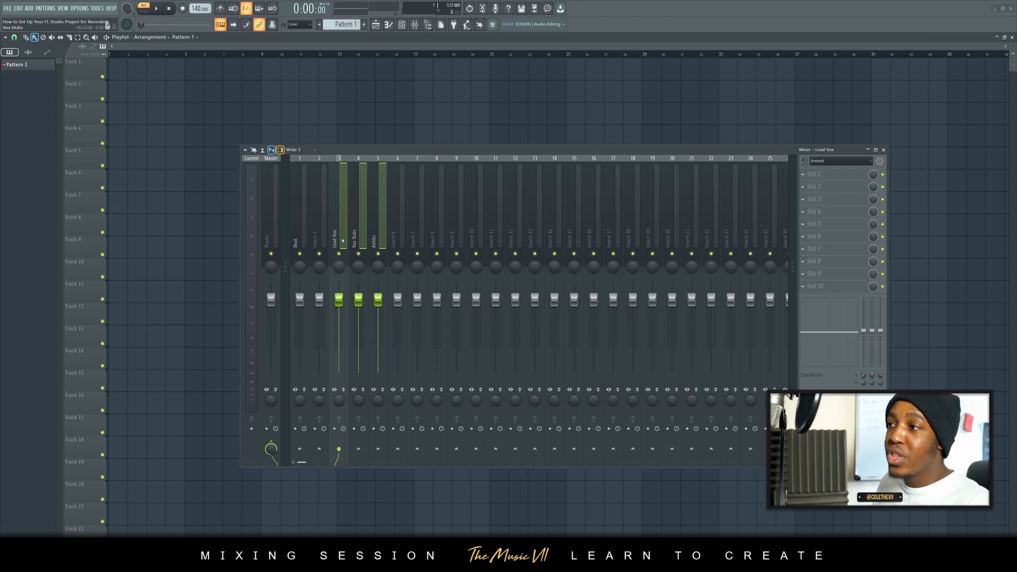
right_click(343, 194)
left_click(361, 174)
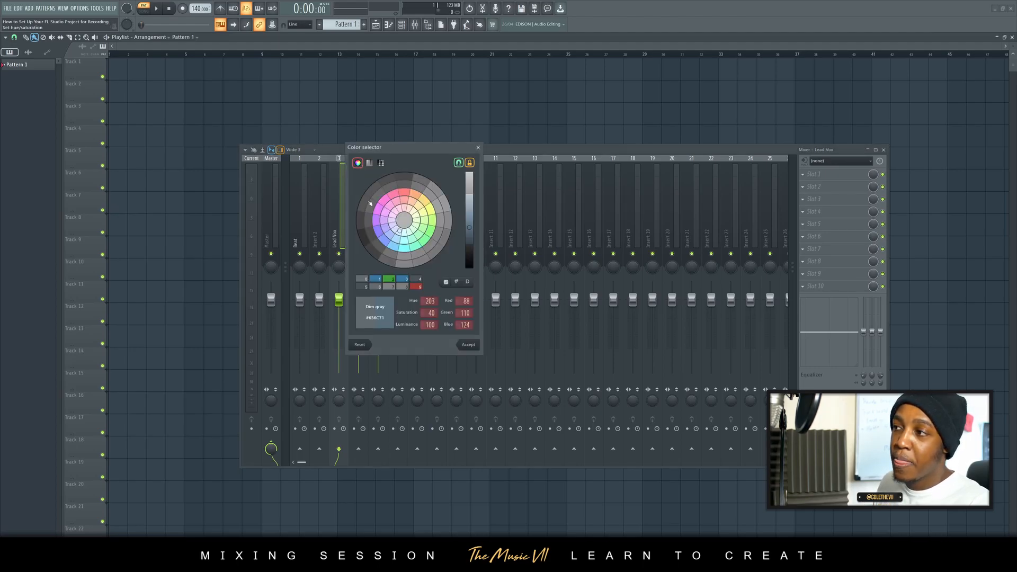
left_click(394, 247)
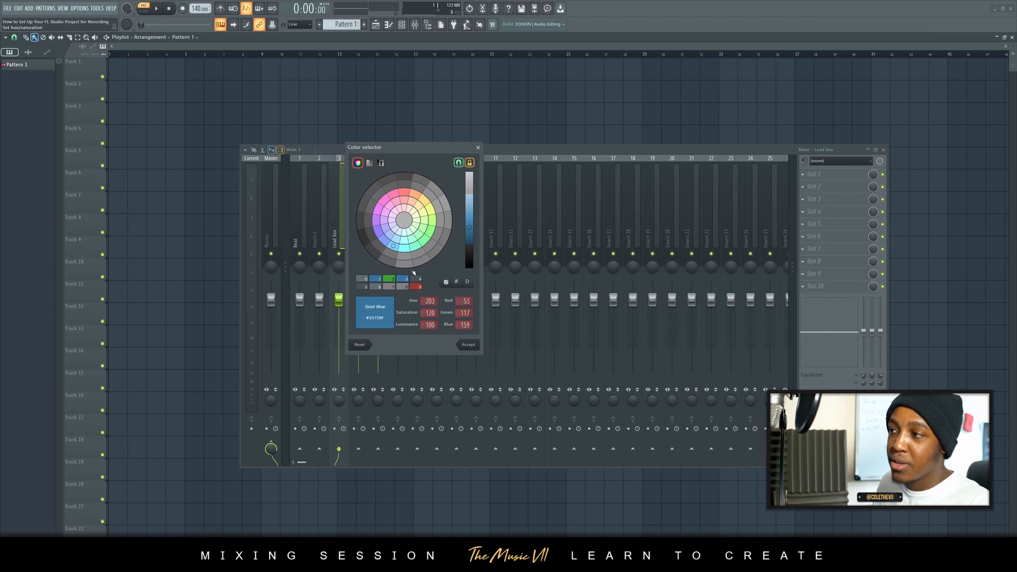
left_click(469, 345)
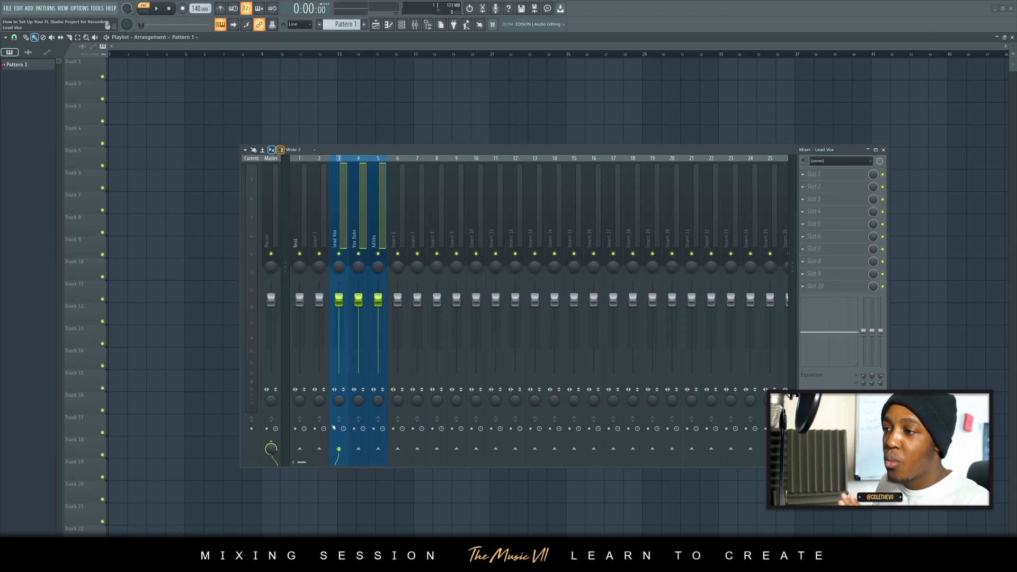
- Route the three selected vocal tracks only to mixer track 2 and rename that track Vox Bus
right_click(321, 454)
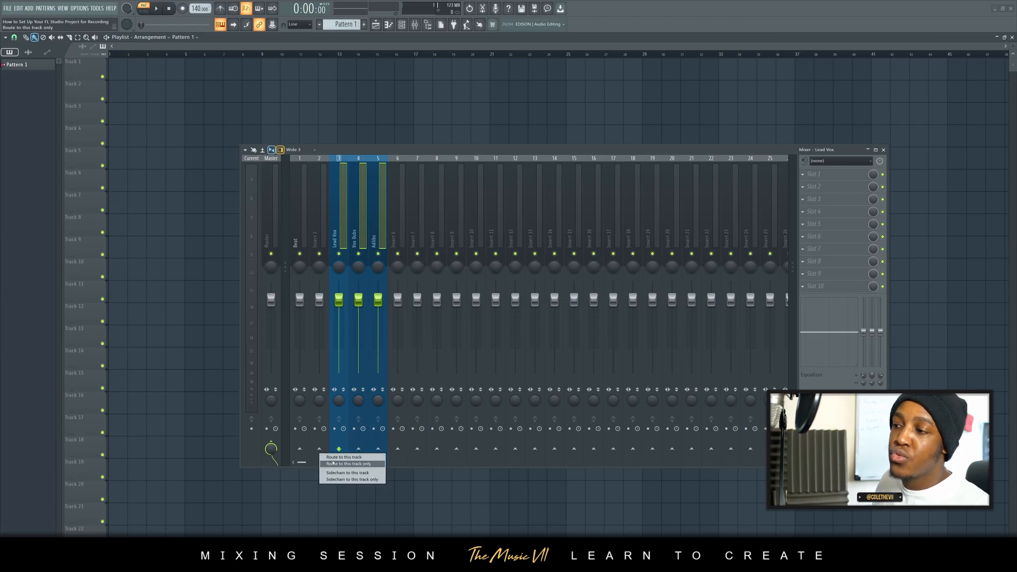
left_click(333, 465)
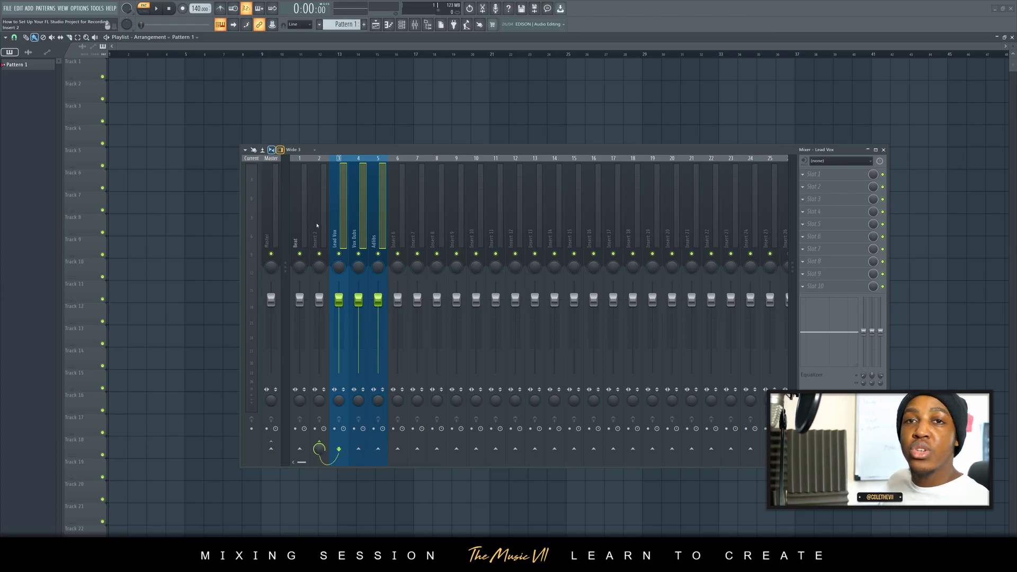
left_click(317, 225)
right_click(329, 160)
left_click(350, 167)
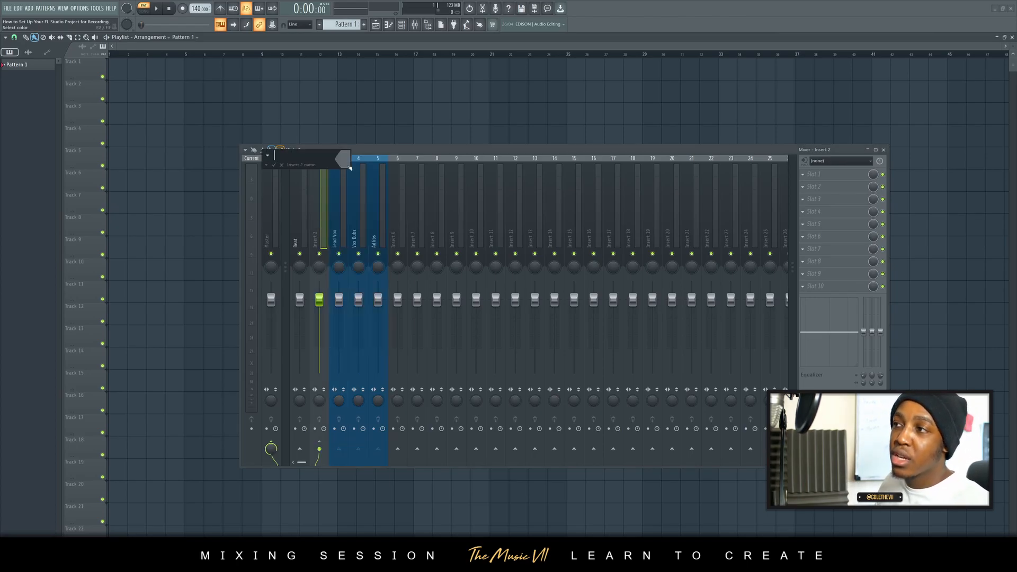
type("Vox Bus")
key("Return")
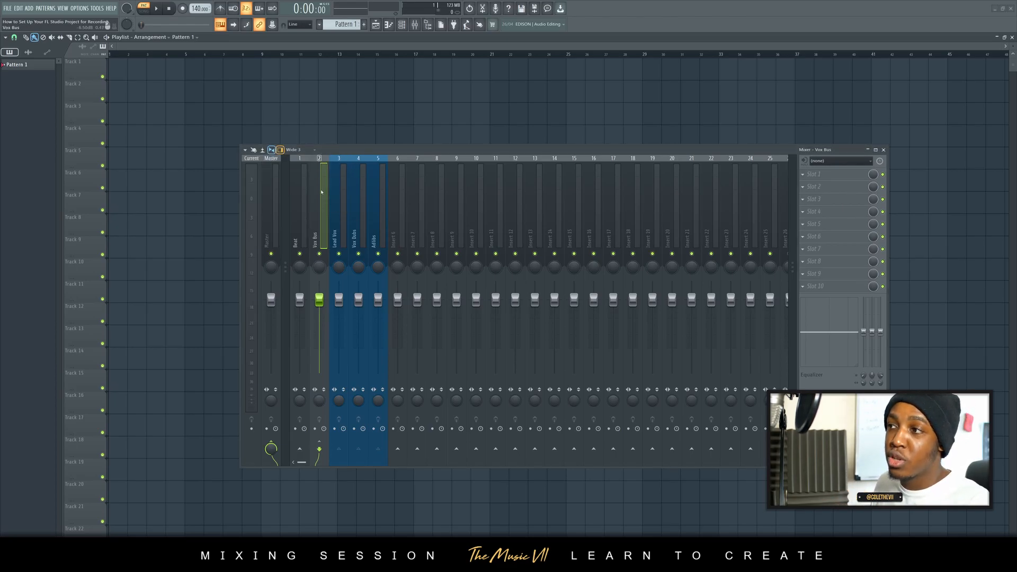
- Change the Vox Bus track's colour to the red-brown #9F3835
right_click(330, 159)
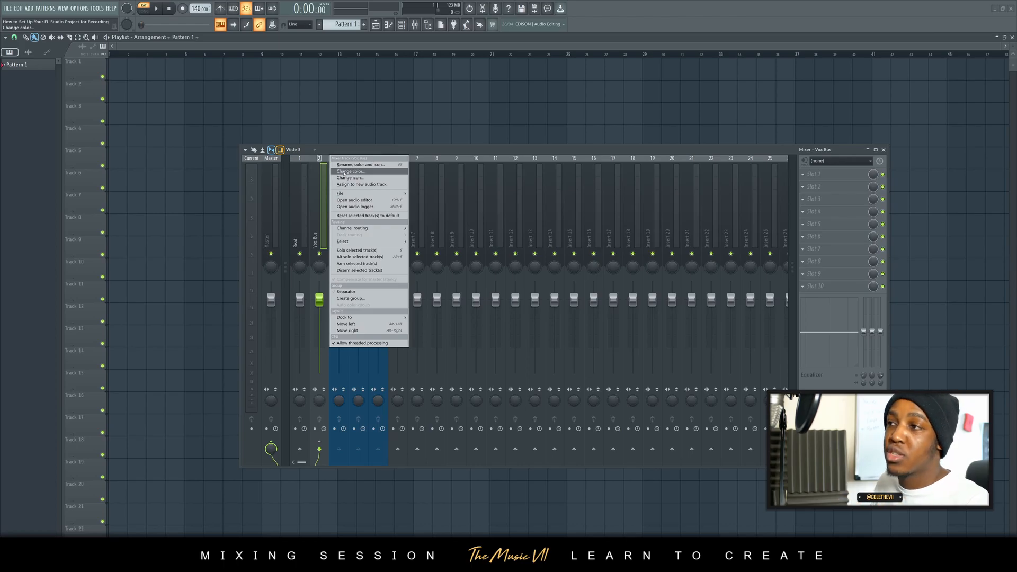
left_click(345, 172)
left_click(401, 285)
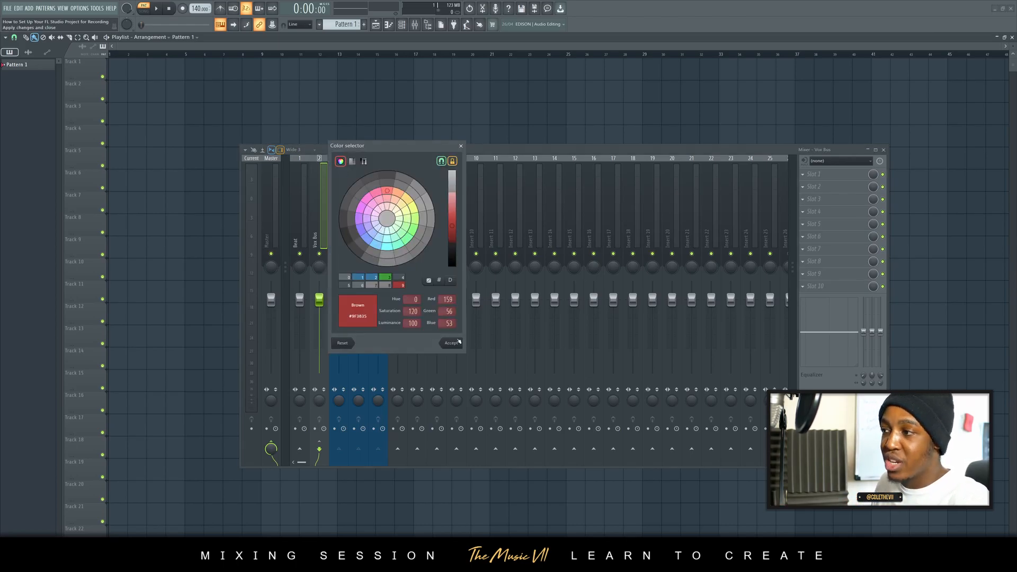
left_click(459, 342)
- Change the Beat track's colour to the same red-brown as the Vox Bus track, #9F3835
left_click(301, 189)
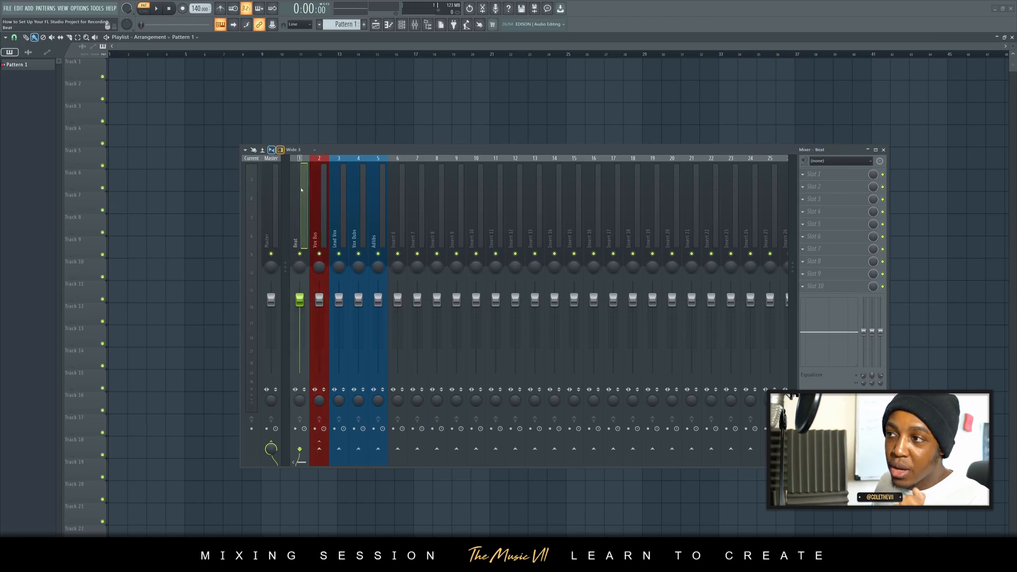
right_click(301, 186)
left_click(334, 172)
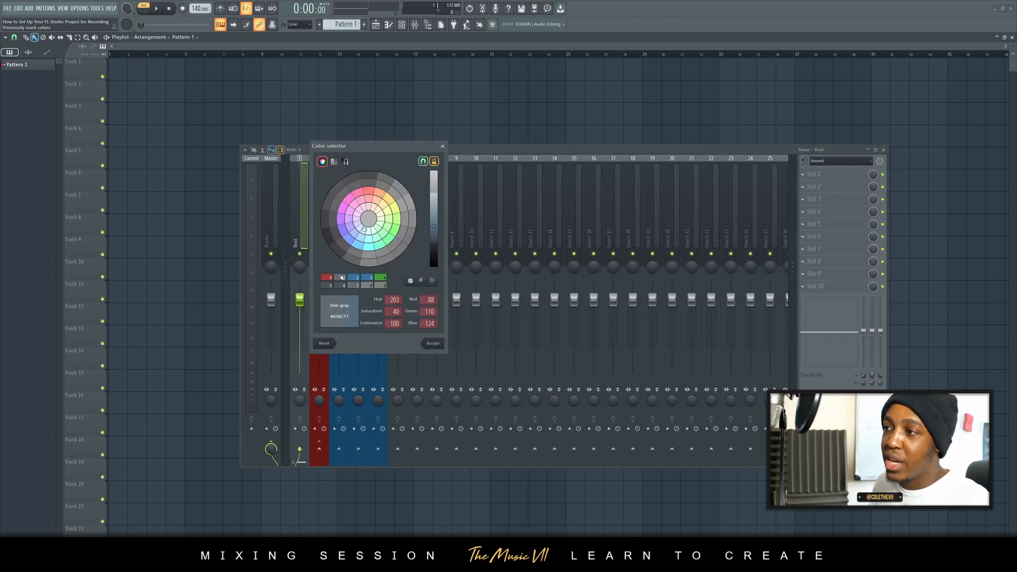
left_click(328, 279)
left_click(434, 344)
- Check how the vocal tracks, Vox Bus, Beat and Master are routed by selecting the mixer tracks one after another
left_click(321, 228)
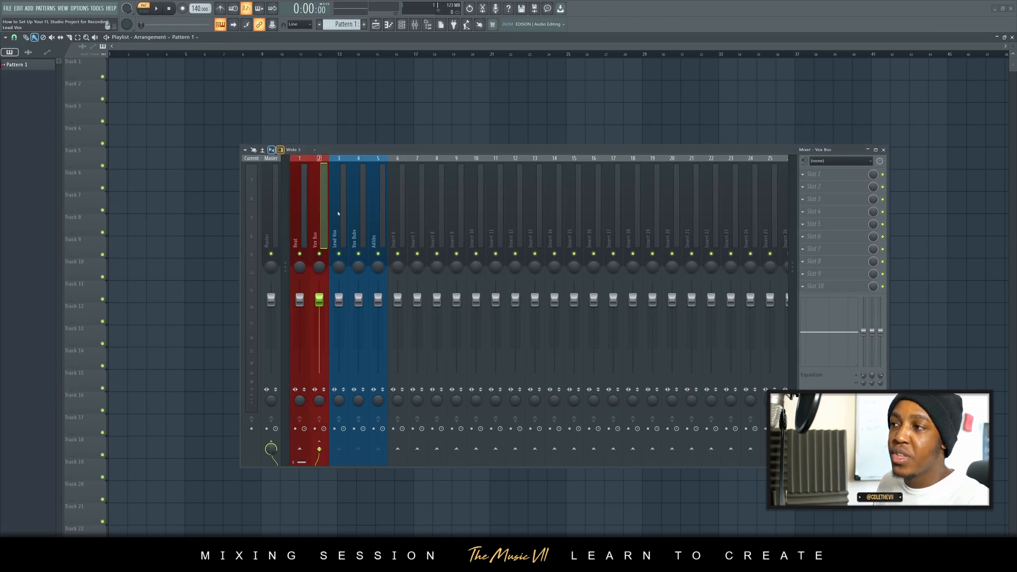
left_click(418, 201)
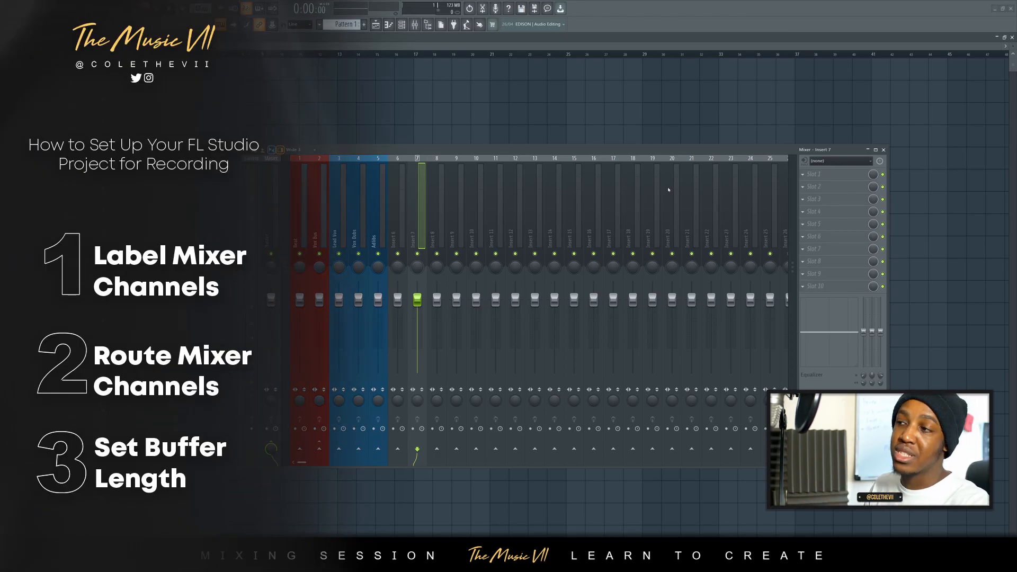
left_click(343, 232)
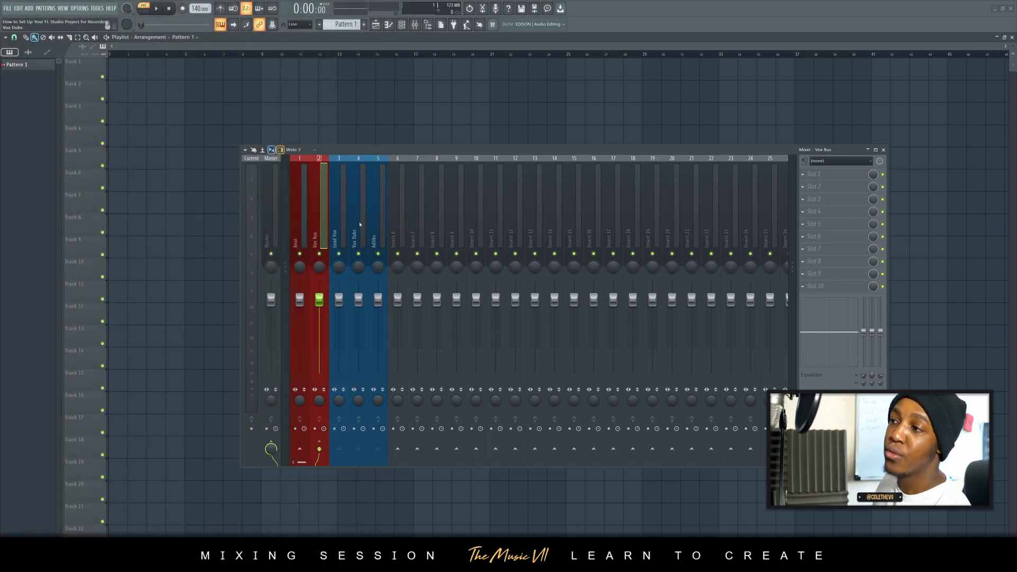
key("Right")
left_click(316, 229)
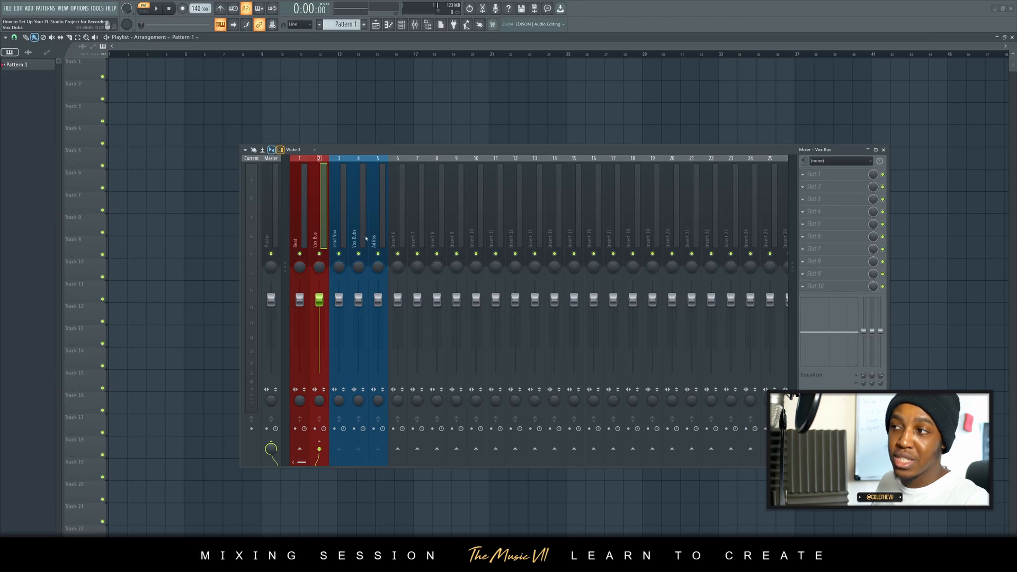
left_click(381, 235)
left_click(317, 233)
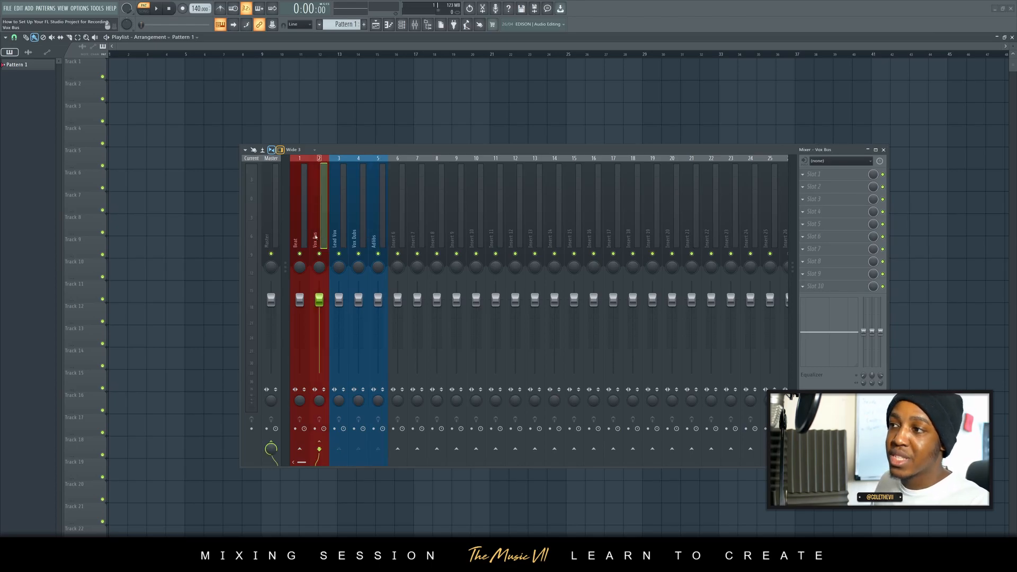
left_click(303, 234)
left_click(319, 225)
left_click(275, 213)
left_click(302, 228)
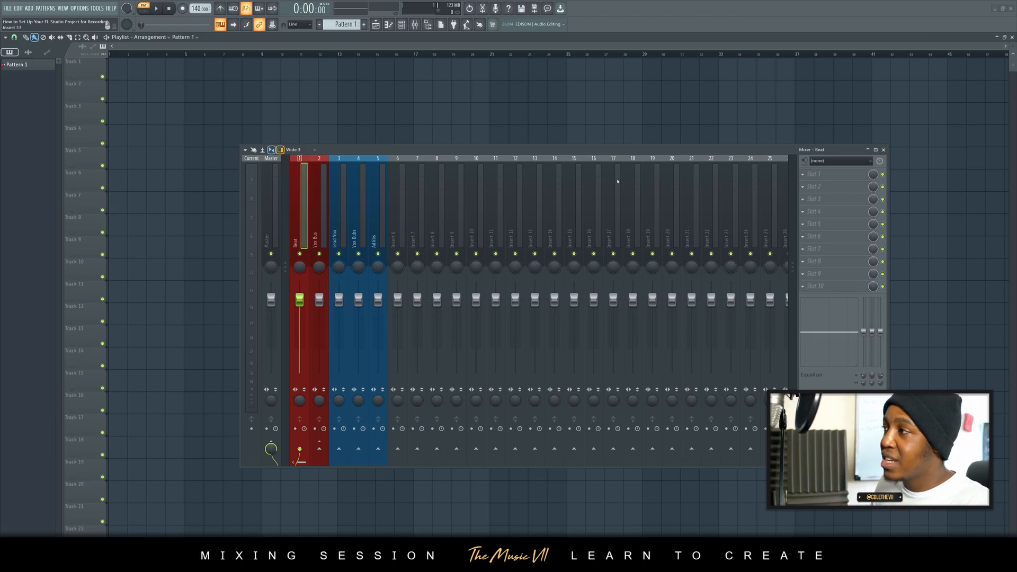
- Rename mixer track 10 as Mic and set its audio input to the mono source In 1
left_click(471, 189)
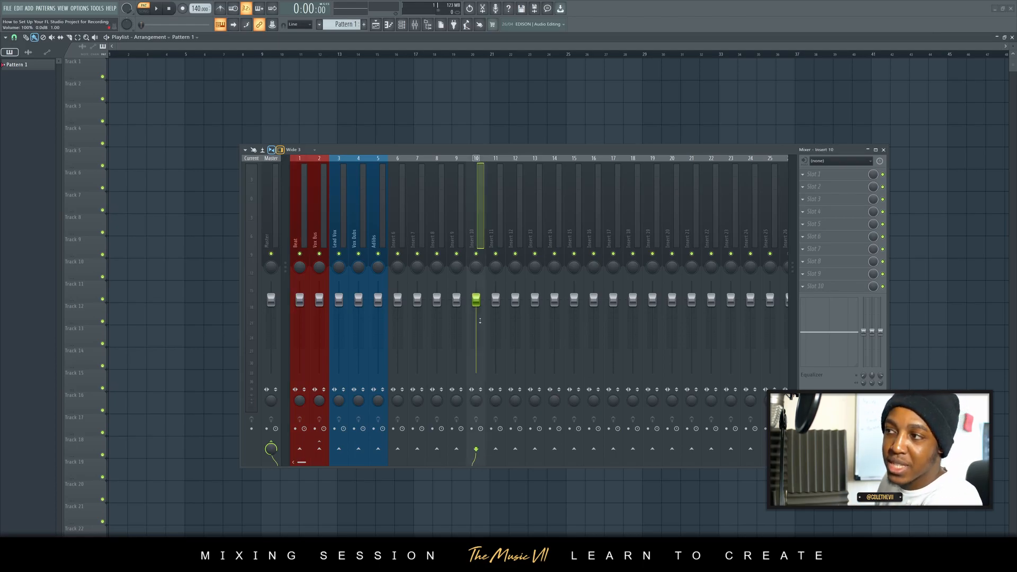
right_click(482, 190)
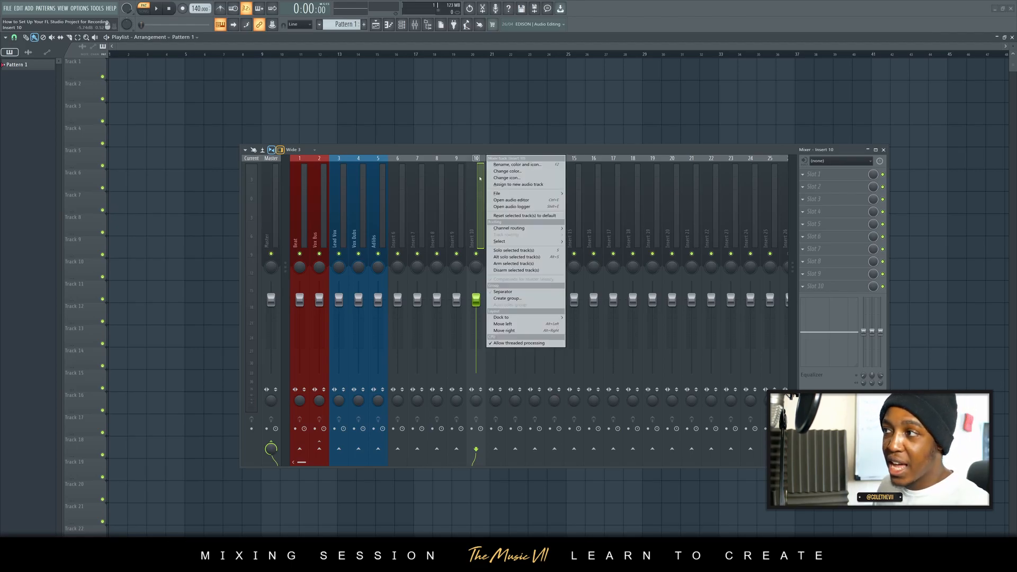
left_click(504, 165)
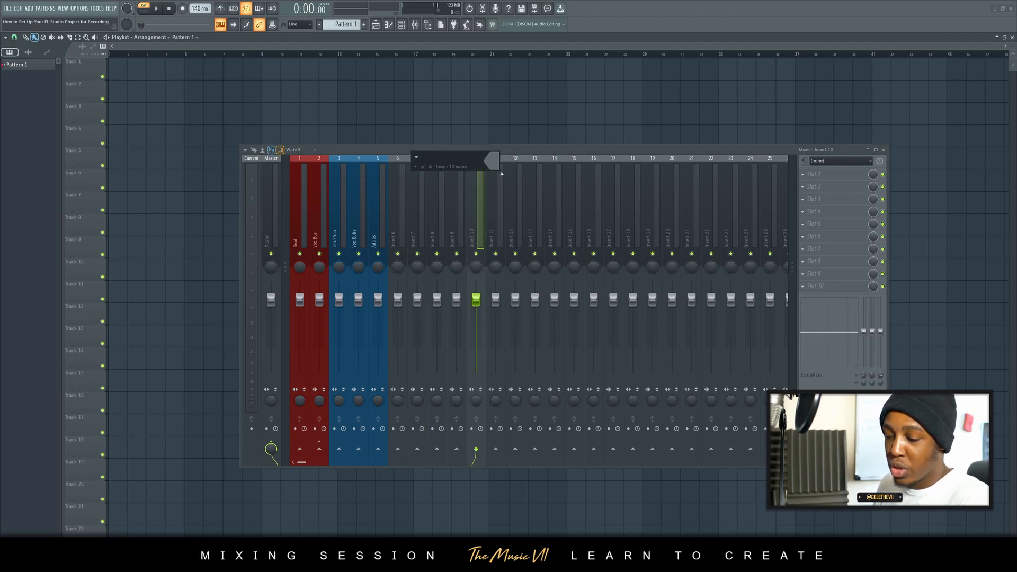
type("Mic")
key("Return")
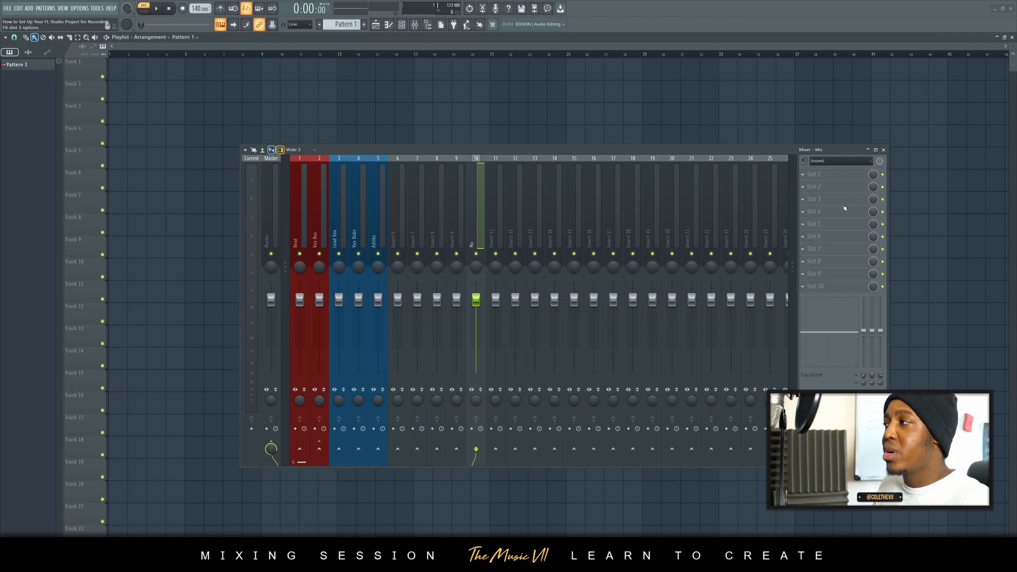
left_click(838, 165)
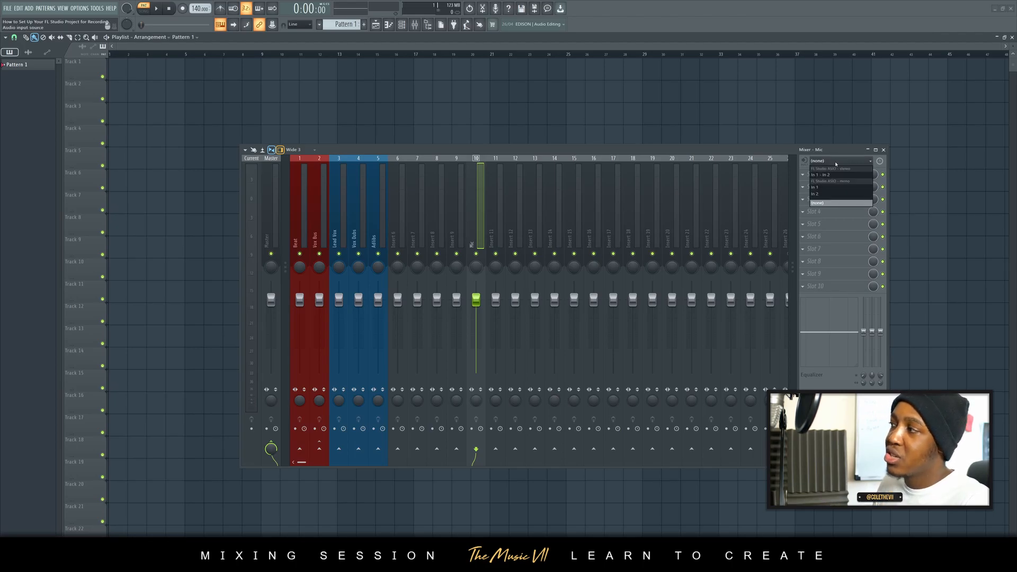
left_click(830, 190)
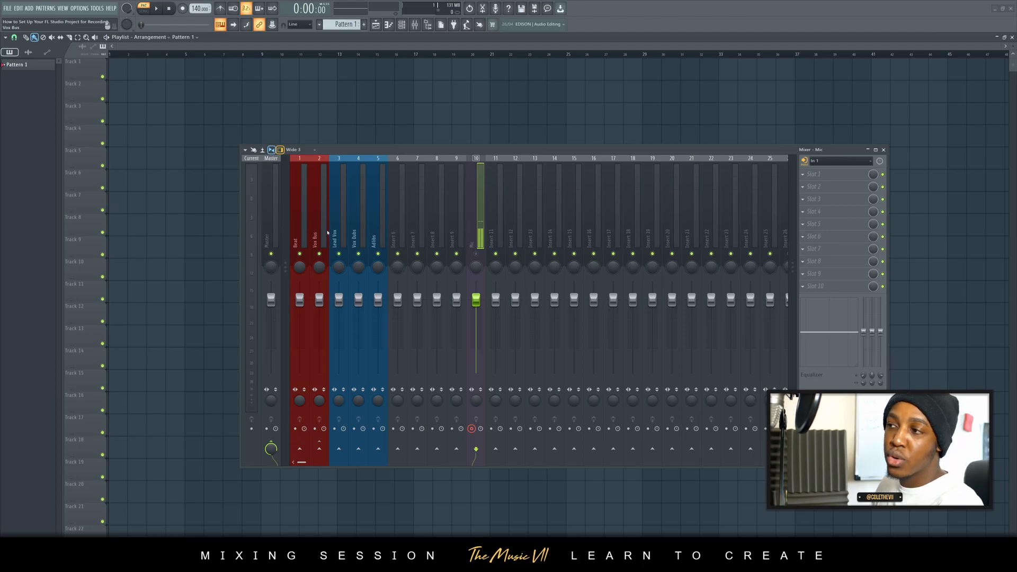
- Route the Mic track exclusively to each vocal track in turn: Lead Vox, Vox Dubs, and Adlibs last
right_click(338, 449)
left_click(348, 458)
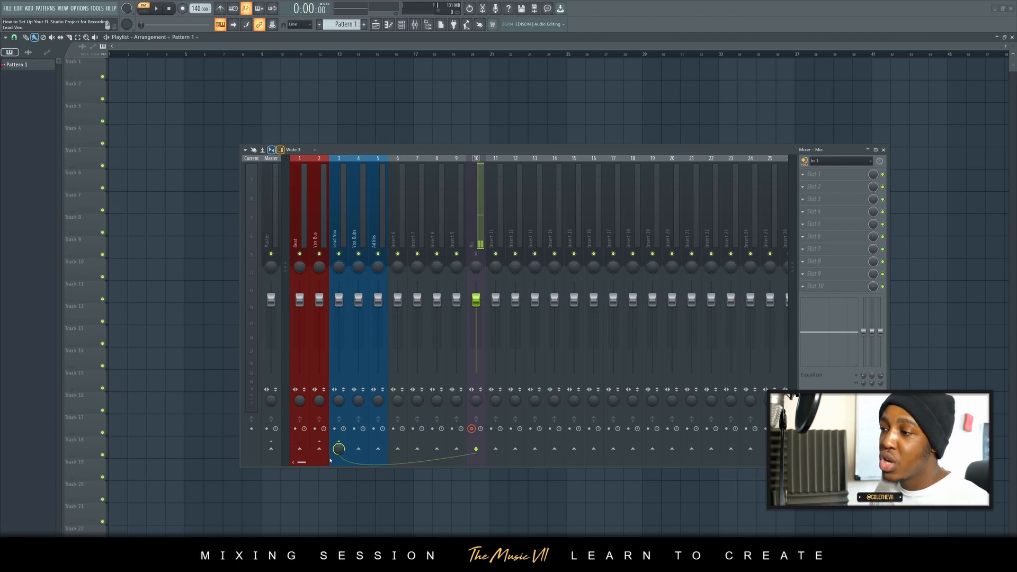
right_click(358, 450)
left_click(377, 463)
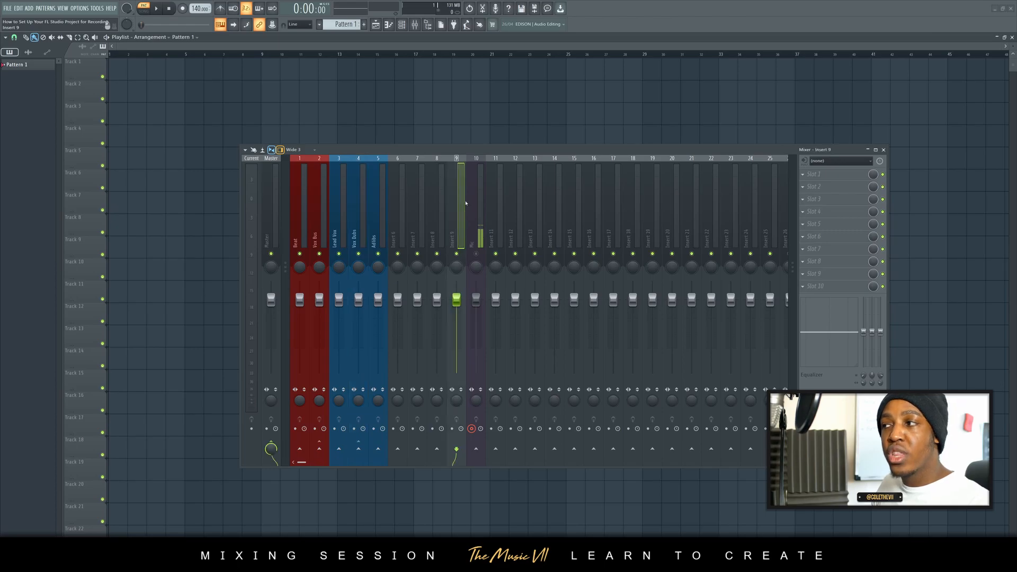
right_click(379, 448)
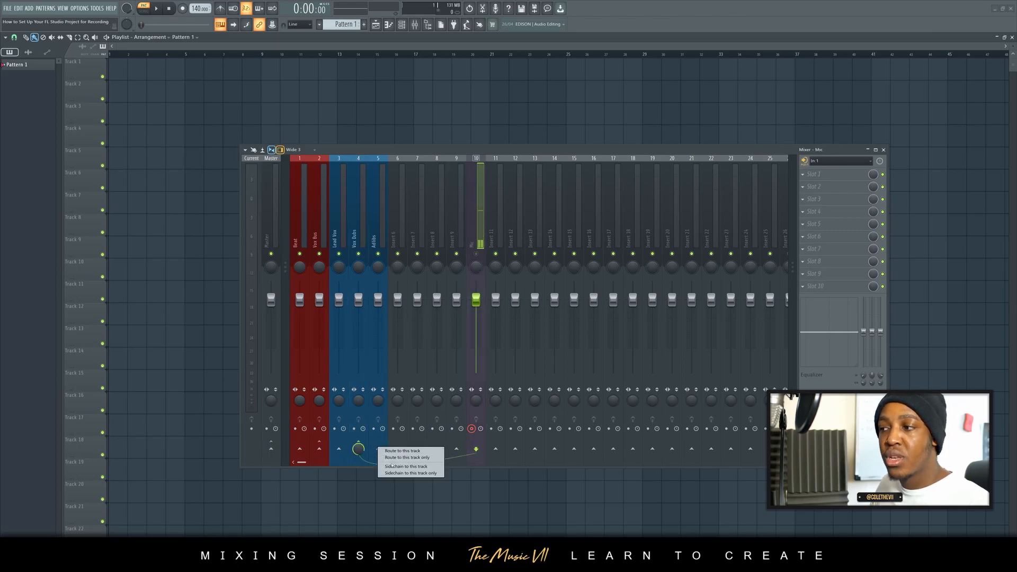
left_click(395, 458)
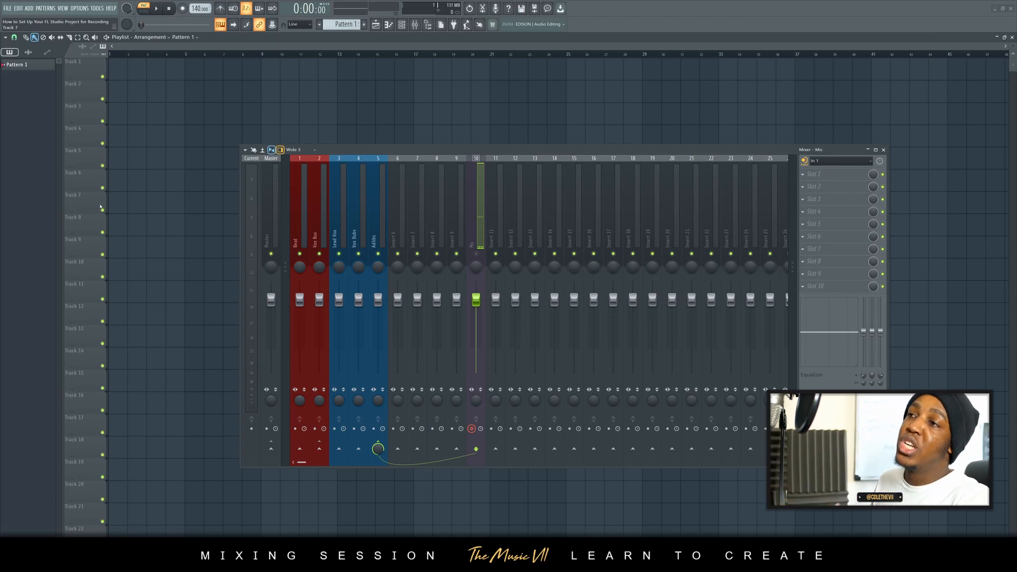
- Open the audio settings and set the audio device to Solid State Logic ASIO Driver
left_click(80, 9)
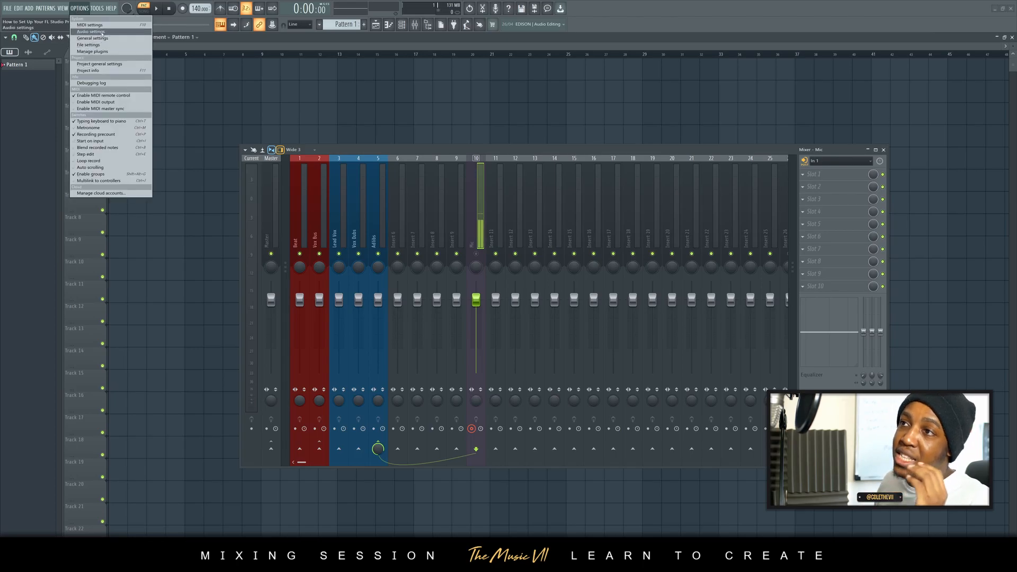
left_click(79, 8)
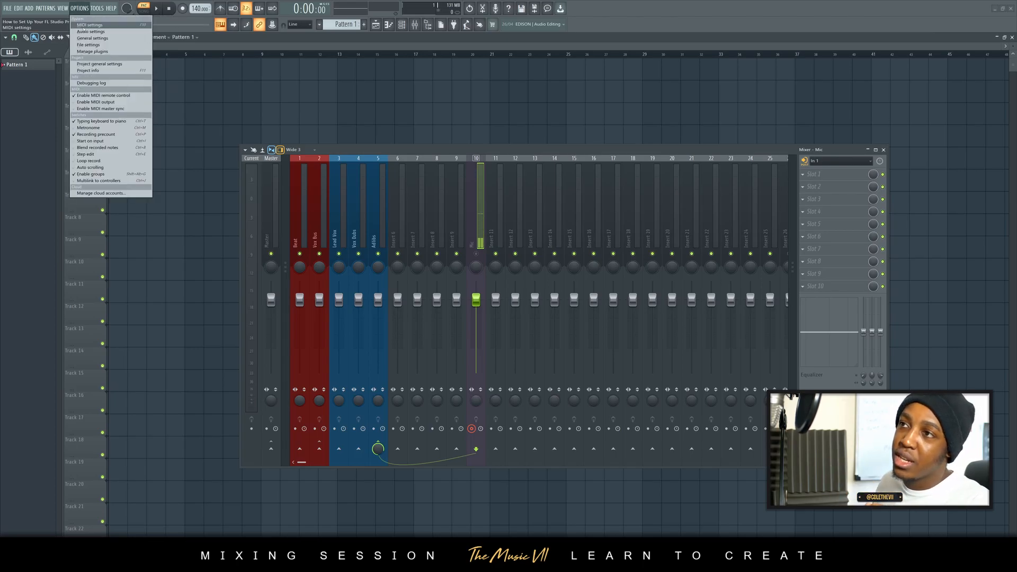
left_click(90, 32)
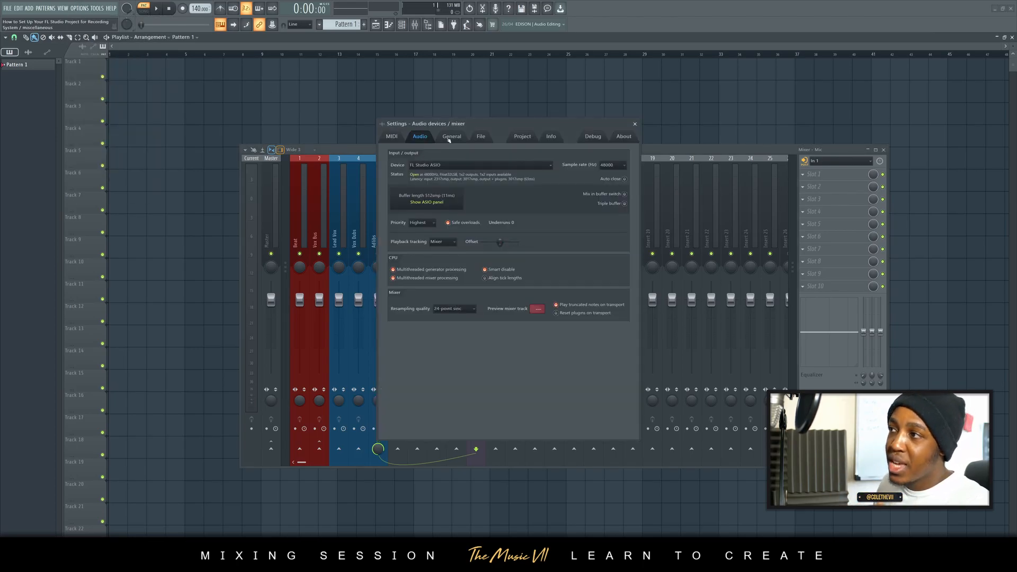
left_click_drag(477, 121, 386, 99)
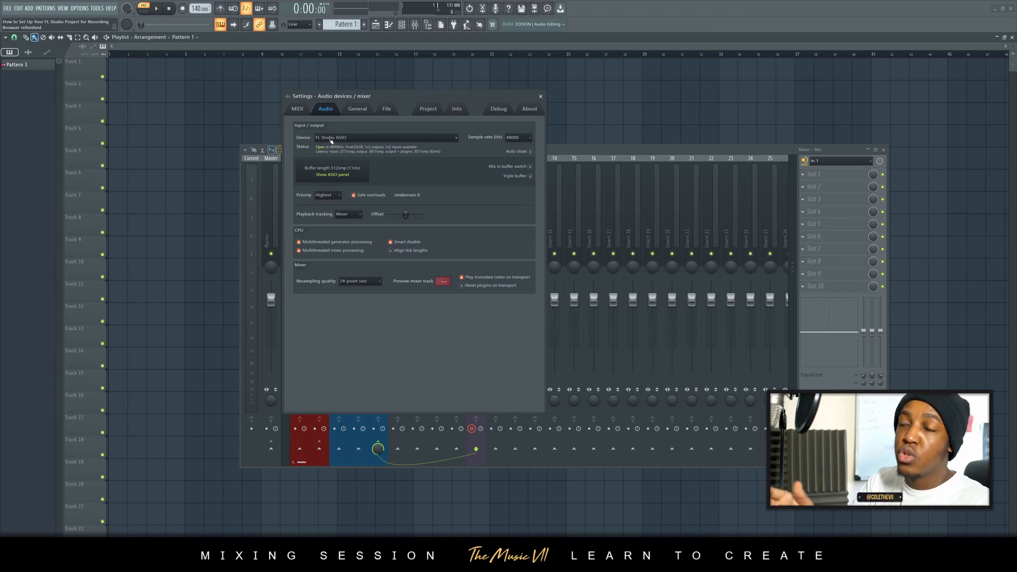
left_click(368, 138)
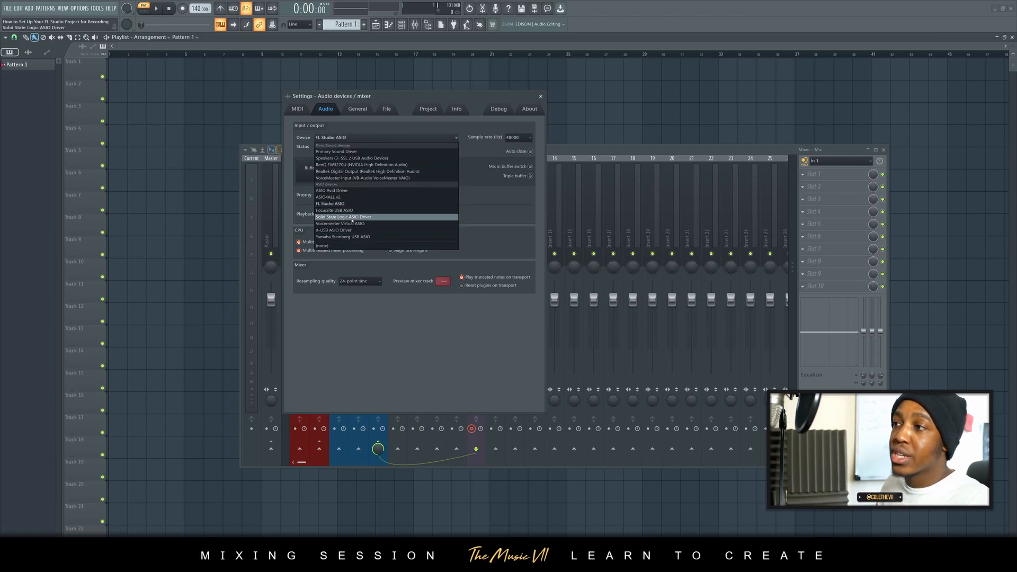
left_click(352, 218)
mouse_move(416, 101)
left_mouse_down()
mouse_move(390, 107)
mouse_move(421, 113)
left_mouse_up()
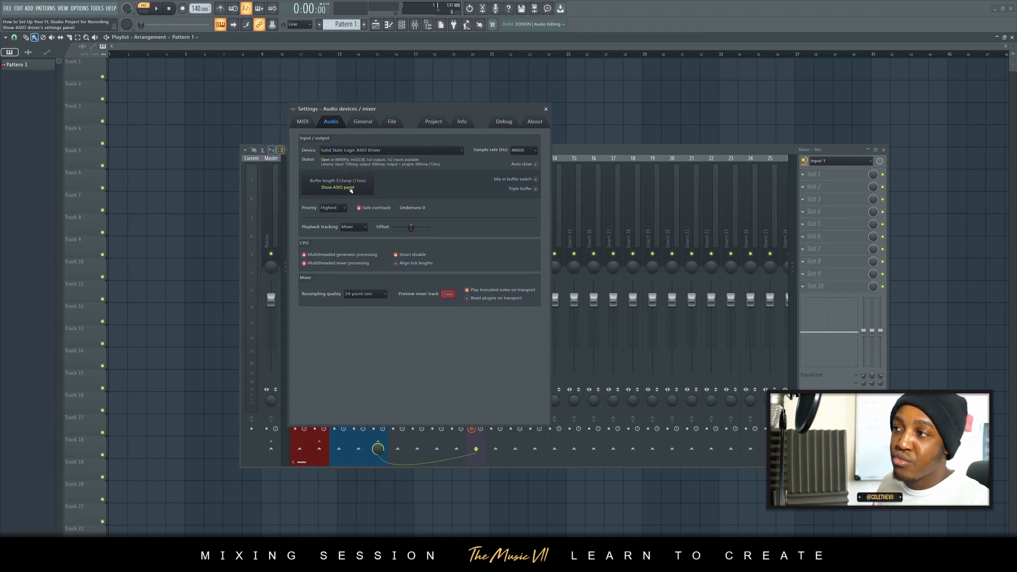
- Open the ASIO driver's control panel and set the preferred buffer size to 2048 samples
left_click(339, 188)
left_click_drag(83, 14, 286, 251)
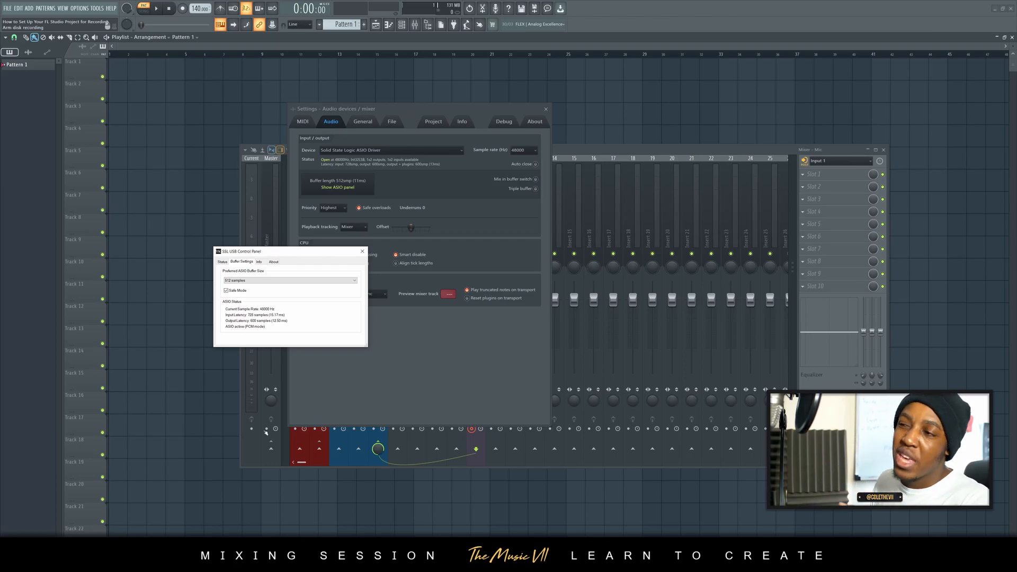
left_click(260, 281)
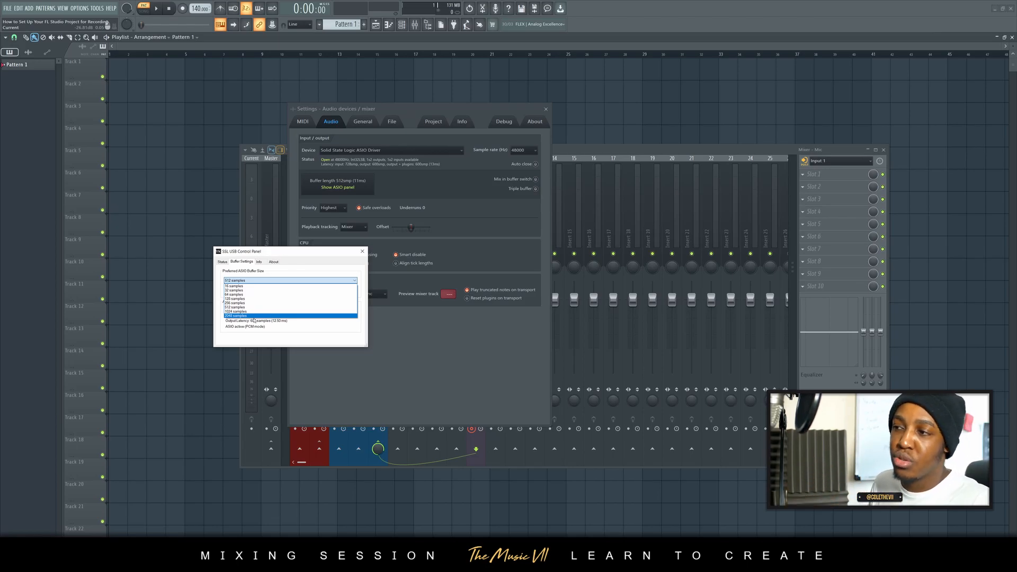
left_click(268, 316)
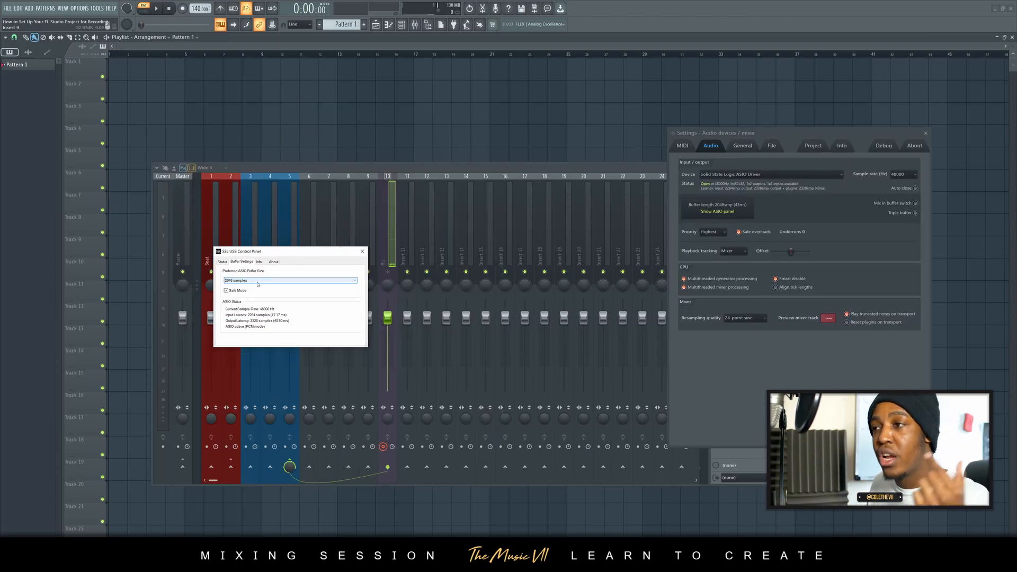
- Set the preferred ASIO buffer size to 16 samples and close the driver's control panel
left_click(259, 281)
left_click(260, 286)
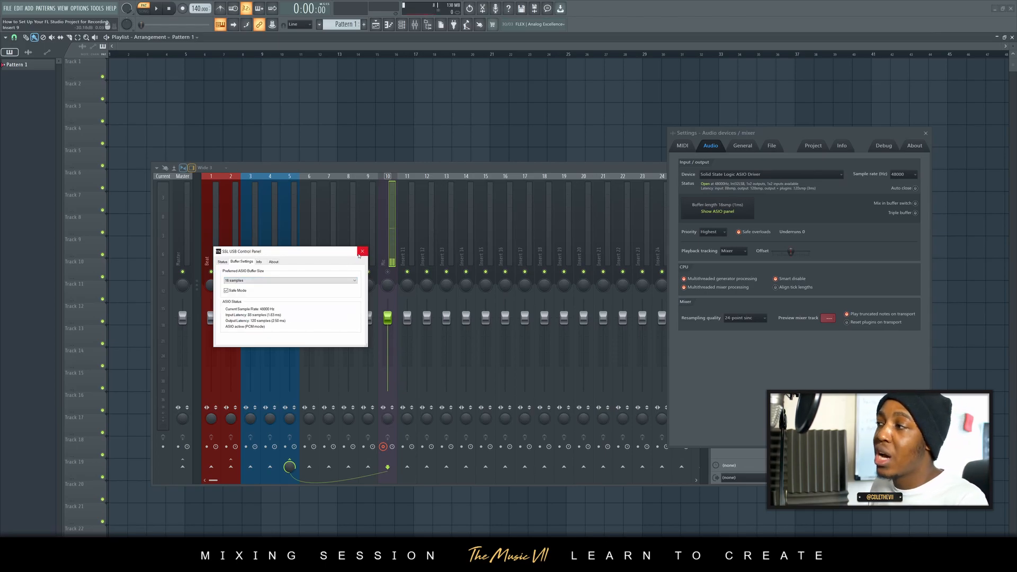
left_click(362, 251)
- Select 48000 Hz as the sample rate in the audio settings and close the settings window
left_click_drag(800, 134, 750, 137)
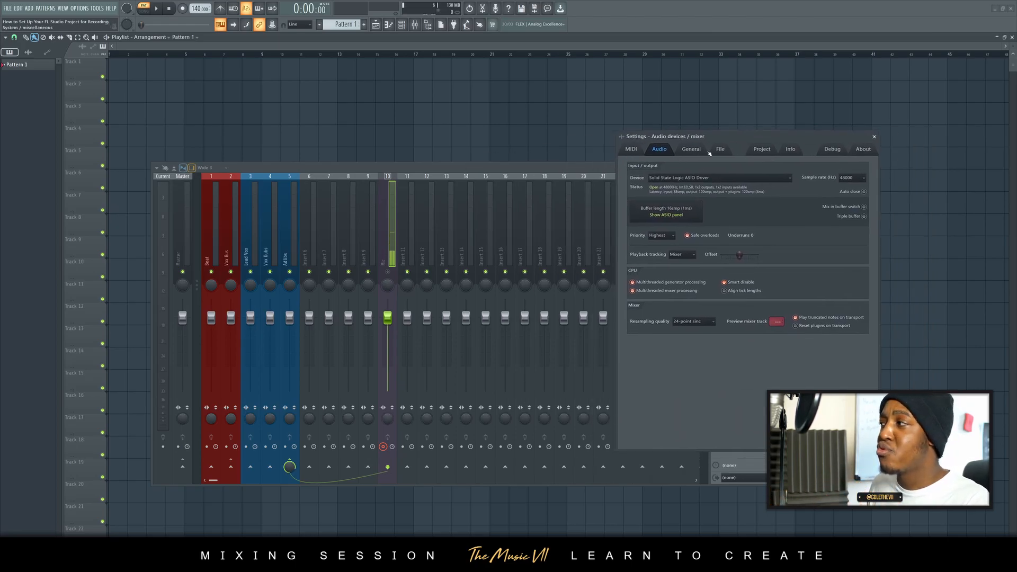
left_click_drag(756, 138, 364, 114)
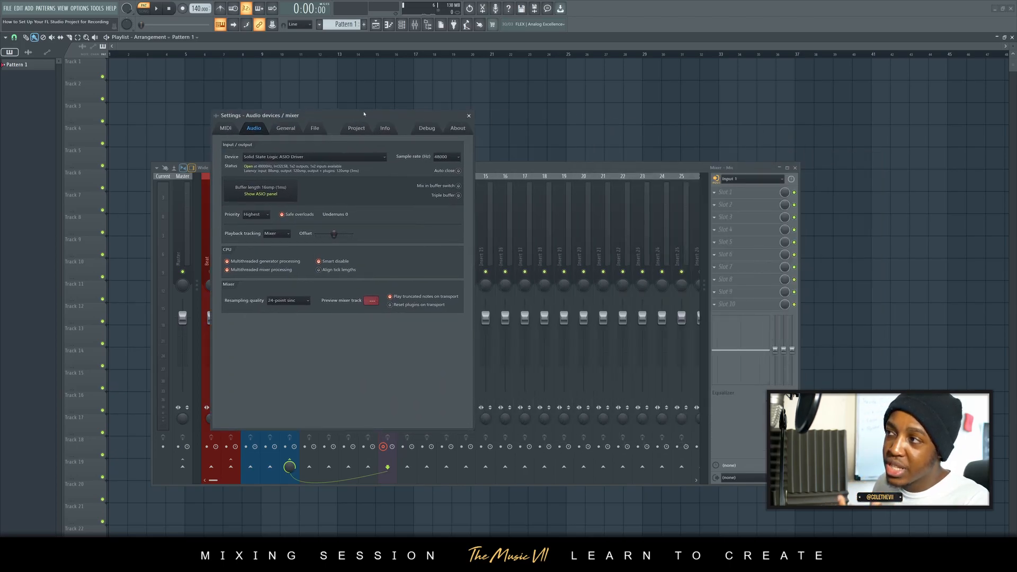
left_click(446, 157)
left_click(406, 171)
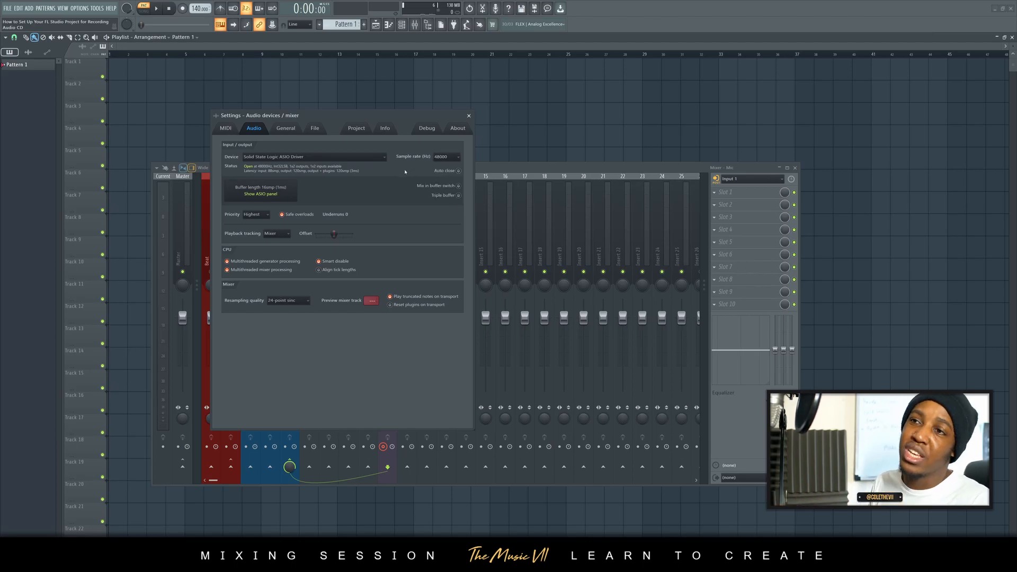
left_click(447, 156)
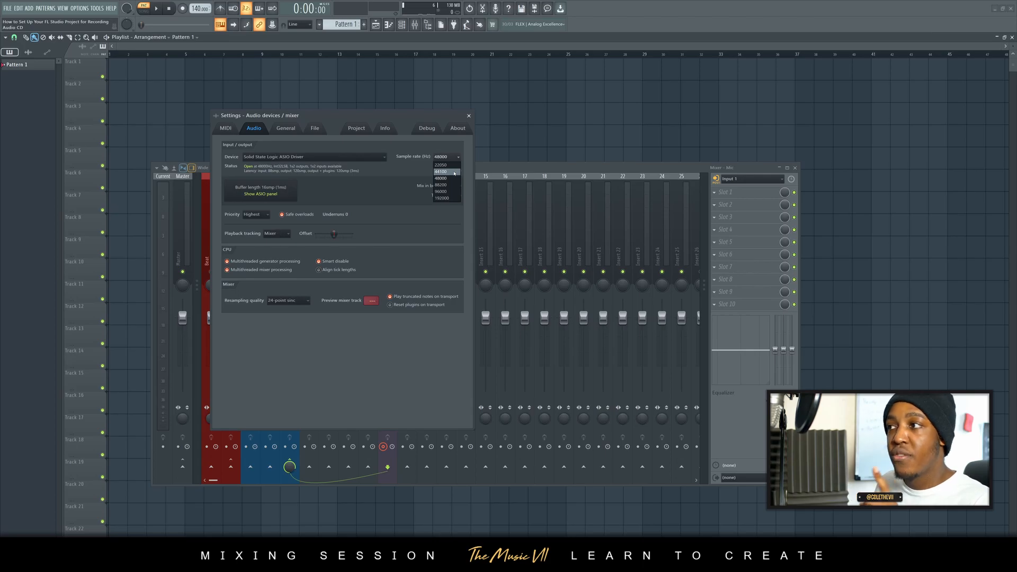
left_click(444, 180)
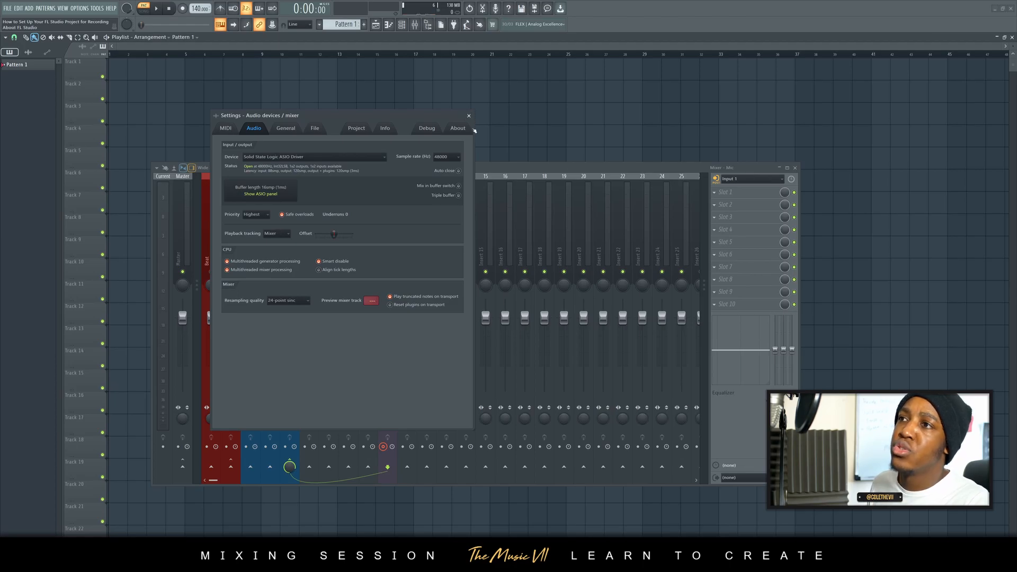
left_click(469, 116)
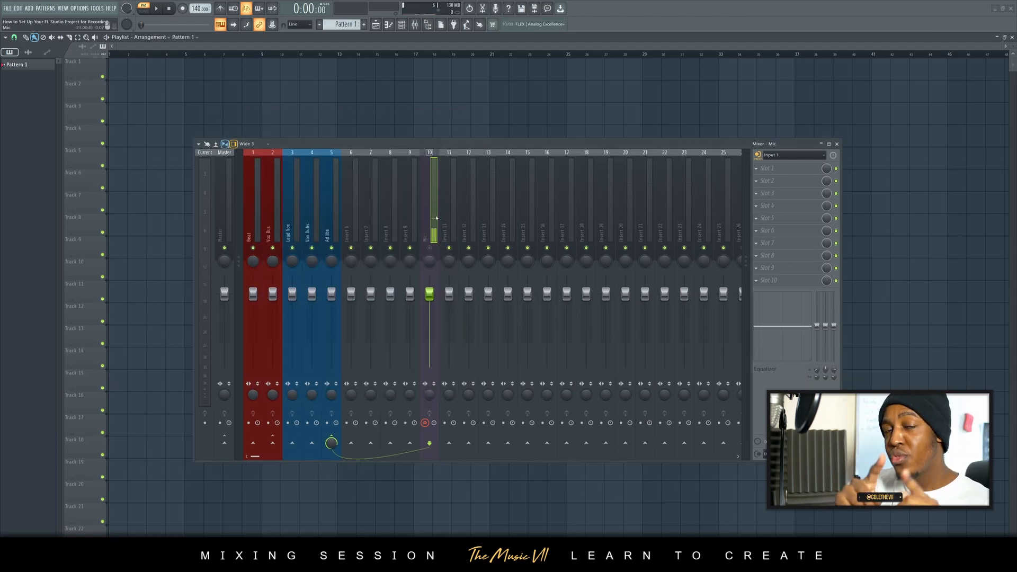